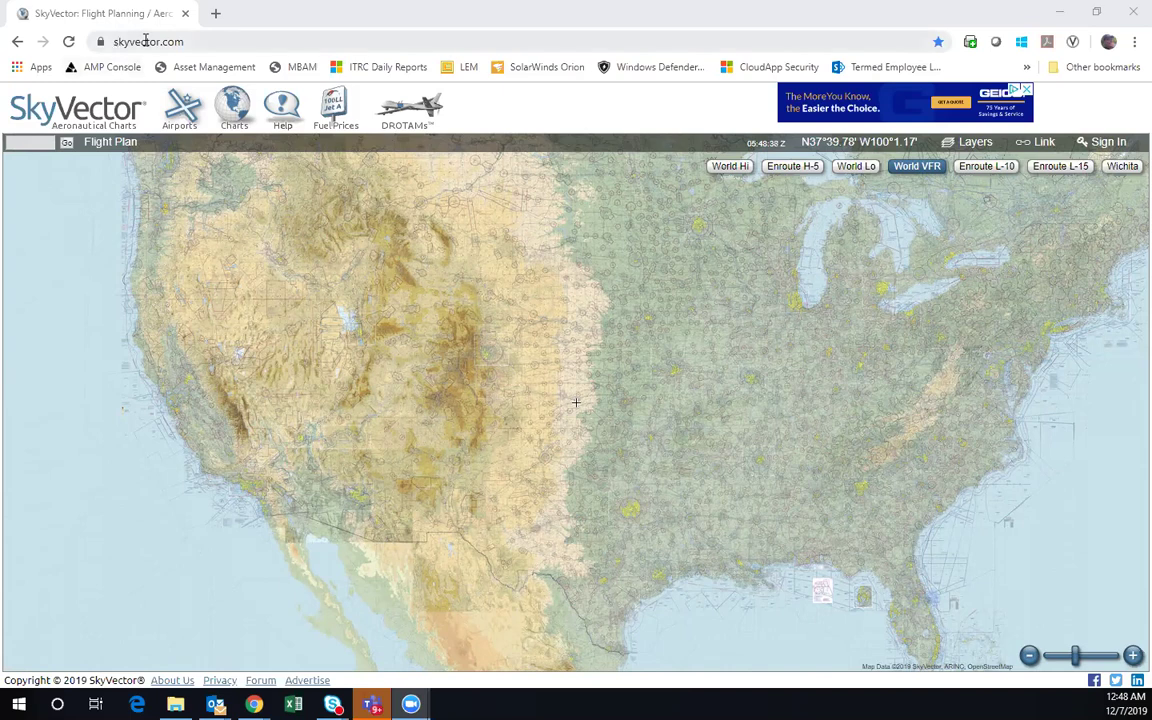
Examine the Temporary Flight Restrictions layer in California, Florida and around Washington, and turn the layer off
{"action": "left_click", "coordinate": [203, 44]}
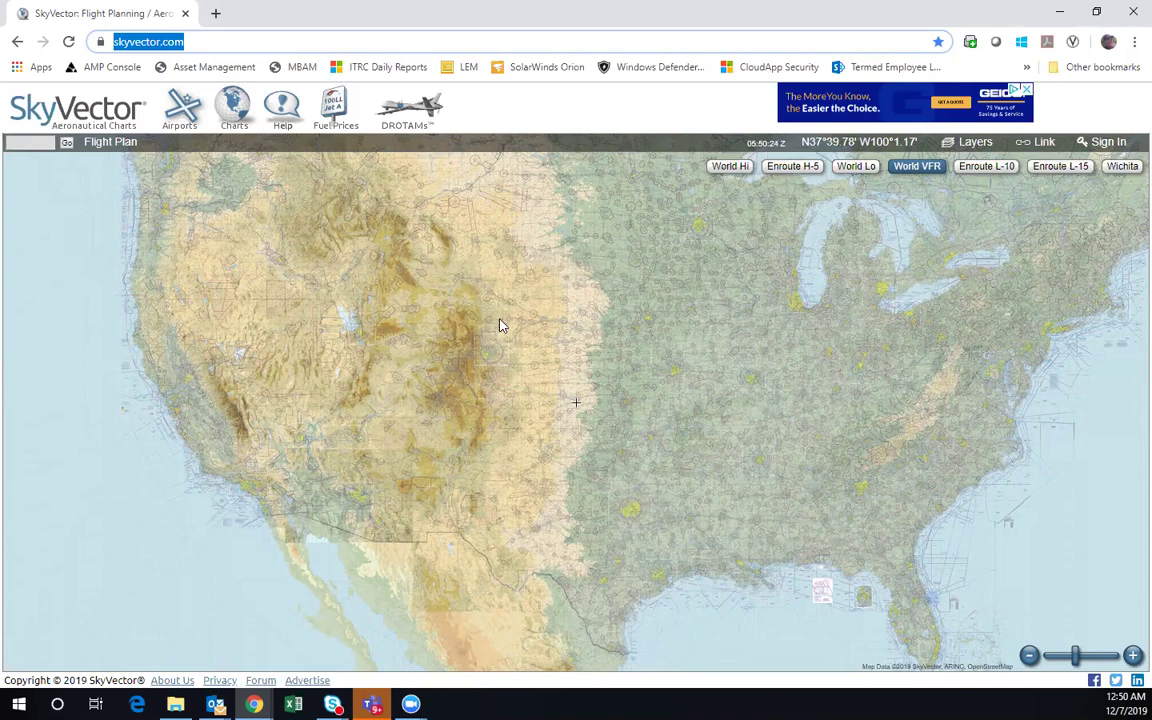
{"action": "left_click", "coordinate": [971, 148]}
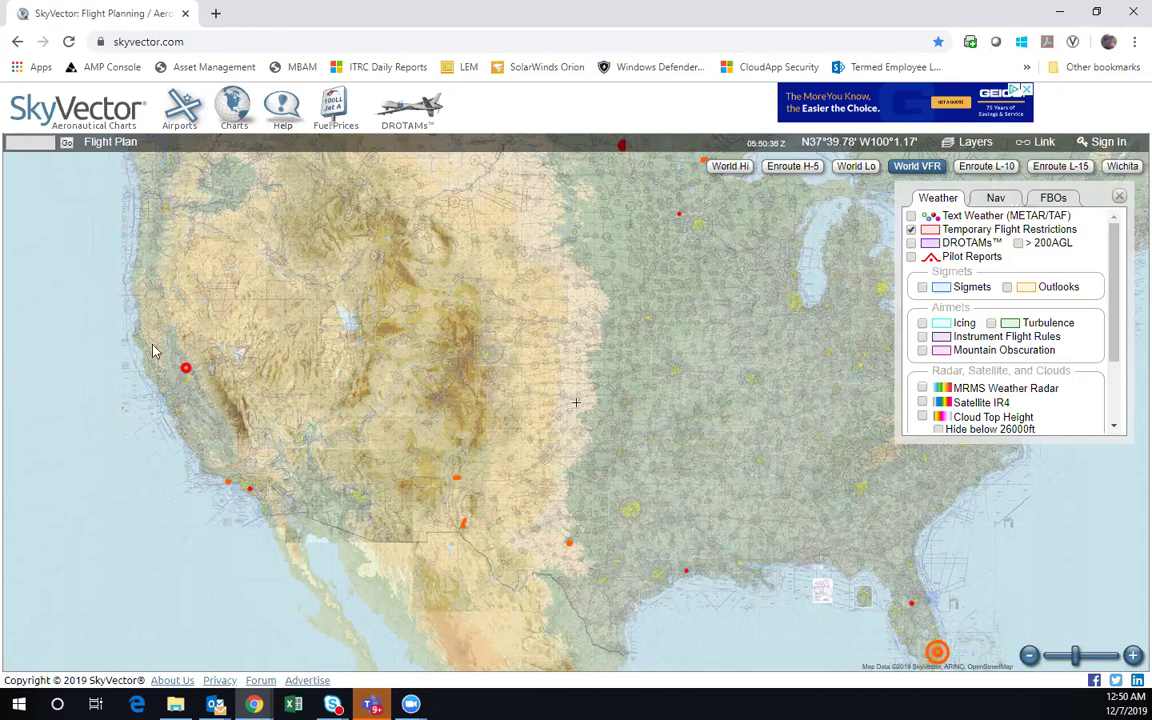
{"action": "mouse_move", "coordinate": [185, 373]}
{"action": "mouse_move", "coordinate": [938, 653]}
{"action": "left_click", "coordinate": [1119, 197]}
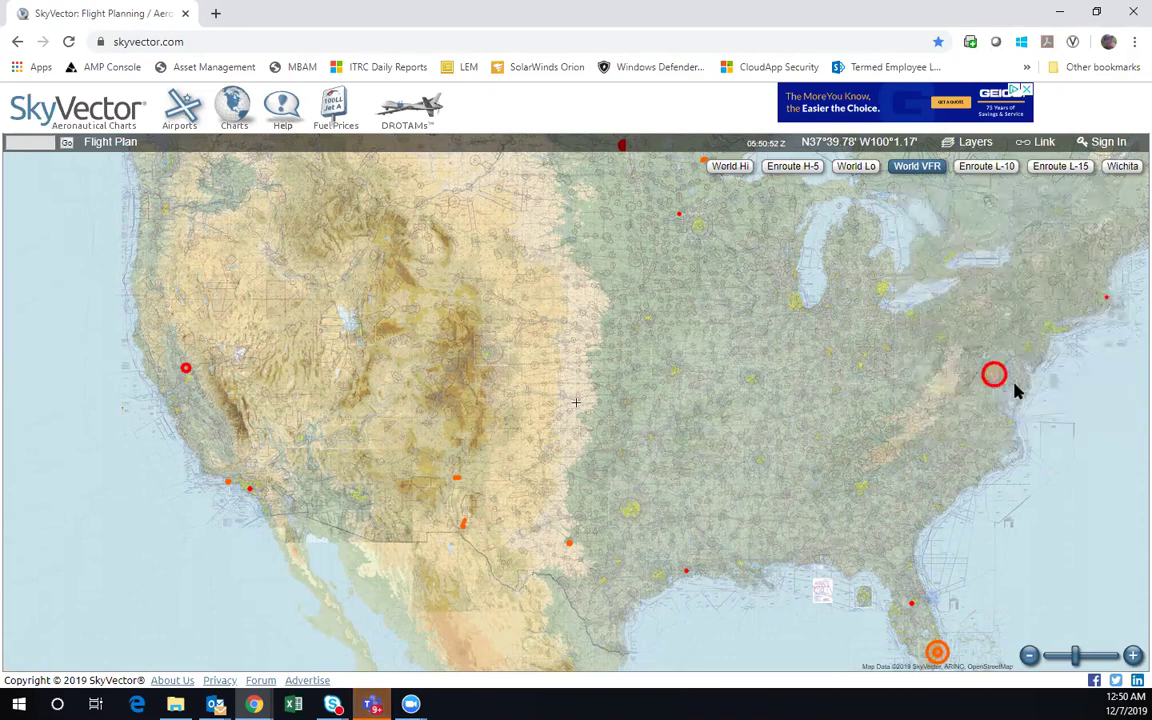
{"action": "mouse_move", "coordinate": [1010, 380]}
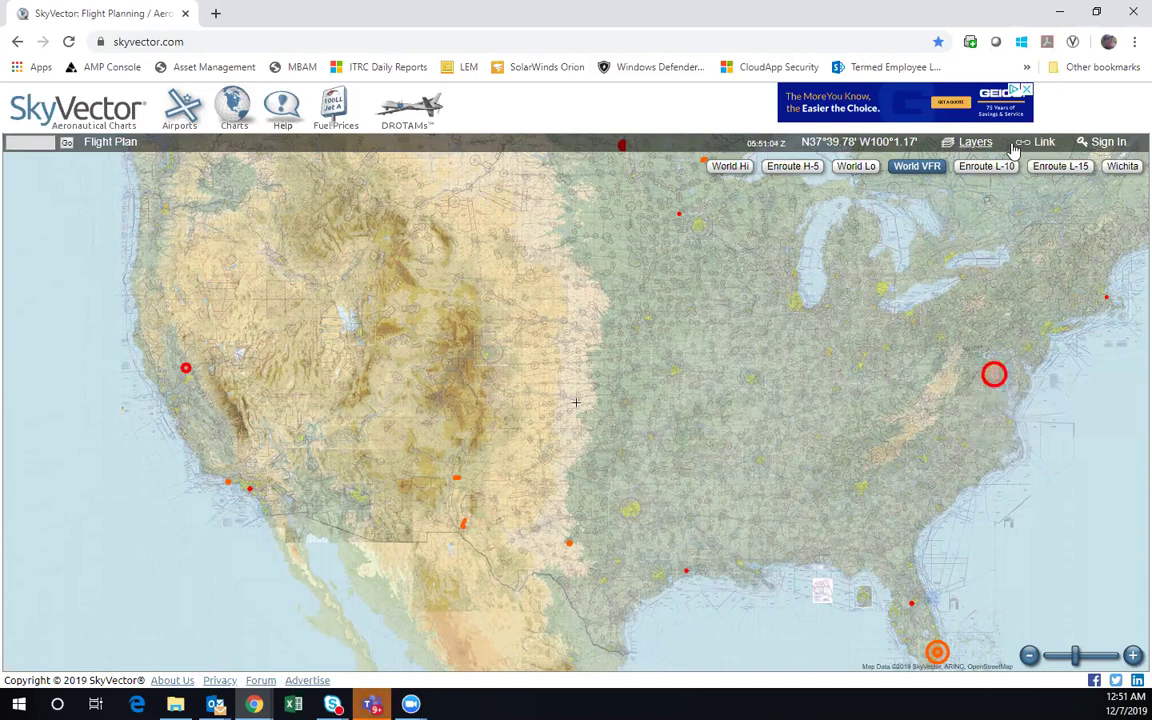
{"action": "left_click", "coordinate": [975, 142]}
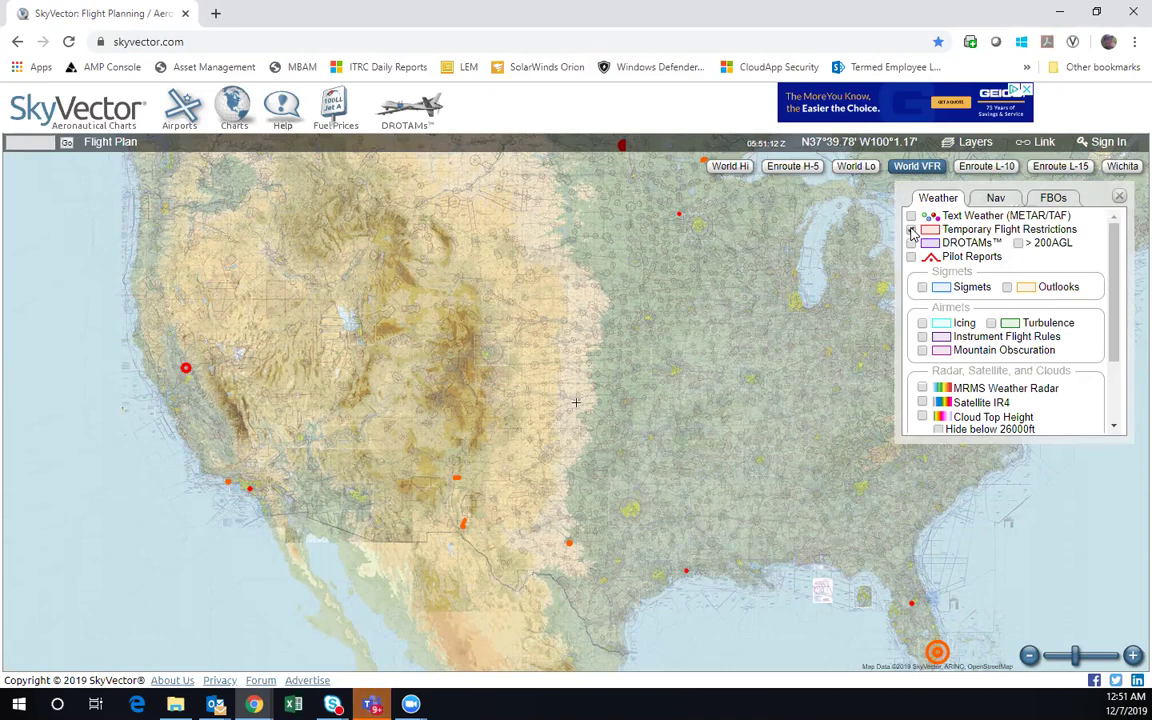
{"action": "left_click", "coordinate": [911, 230]}
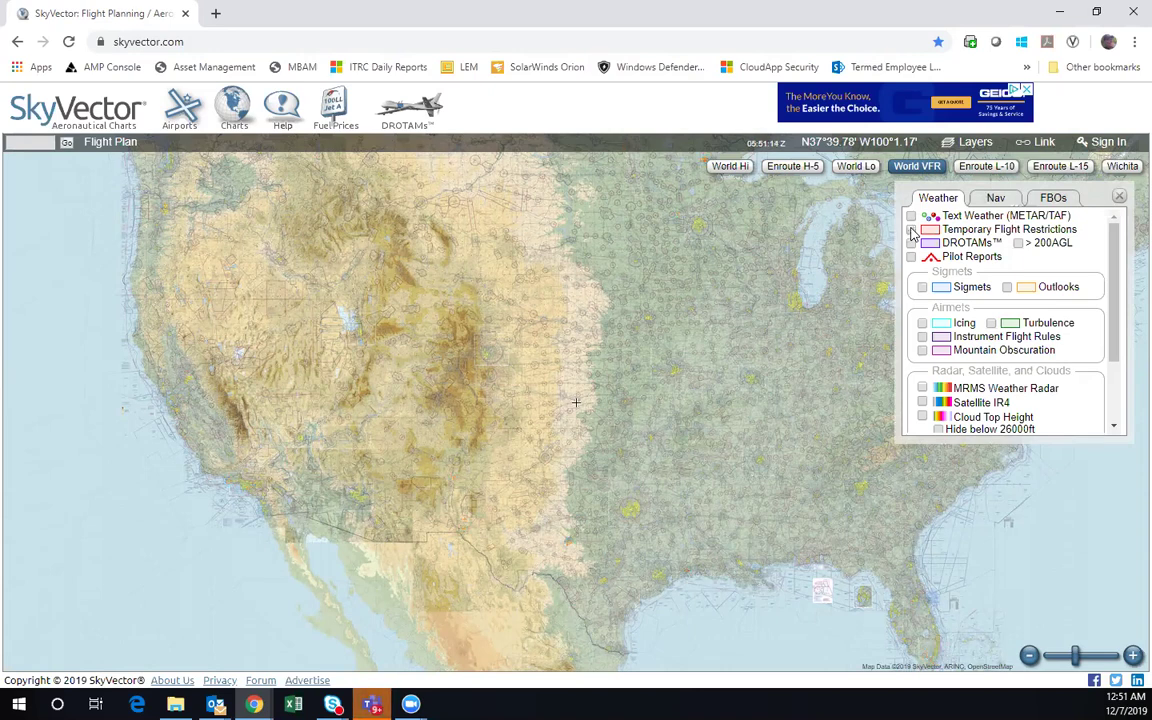
Display the Pilot Reports layer, inspect the reports in the southeast and California, and hide the layer again
{"action": "left_click", "coordinate": [912, 258]}
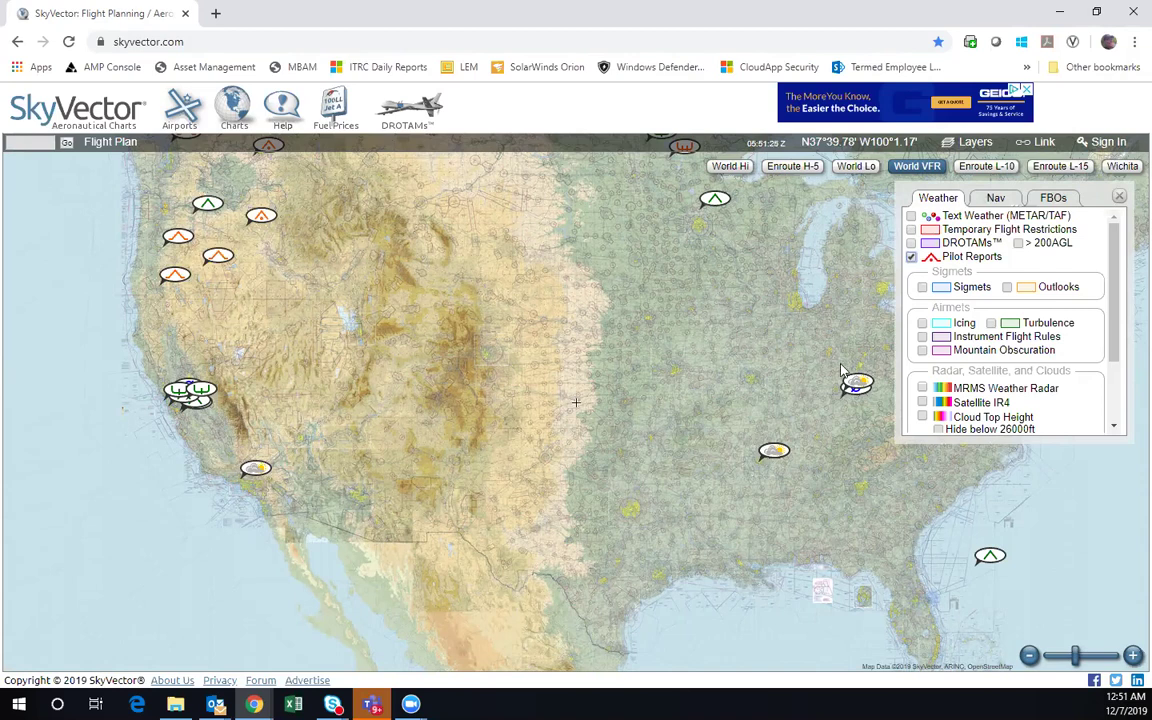
{"action": "mouse_move", "coordinate": [776, 452]}
{"action": "mouse_move", "coordinate": [199, 395]}
{"action": "left_click", "coordinate": [911, 257]}
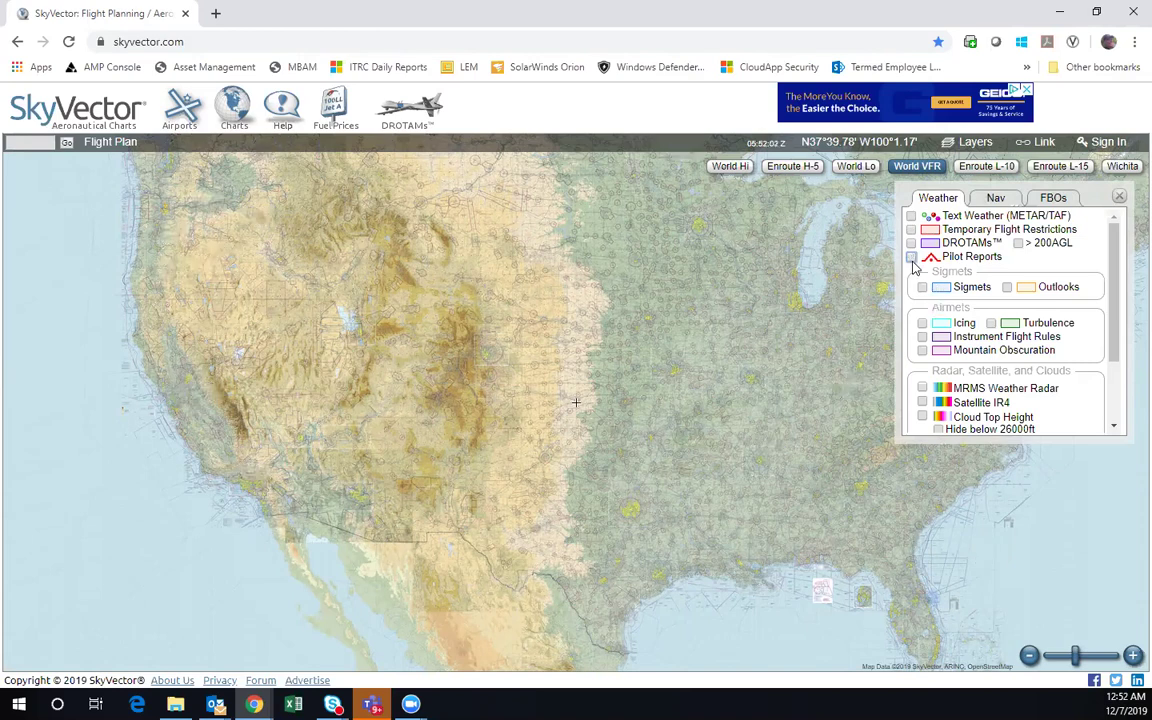
View the Icing and Instrument Flight Rules airmets one after the other, hiding each again after inspection
{"action": "left_click", "coordinate": [922, 323]}
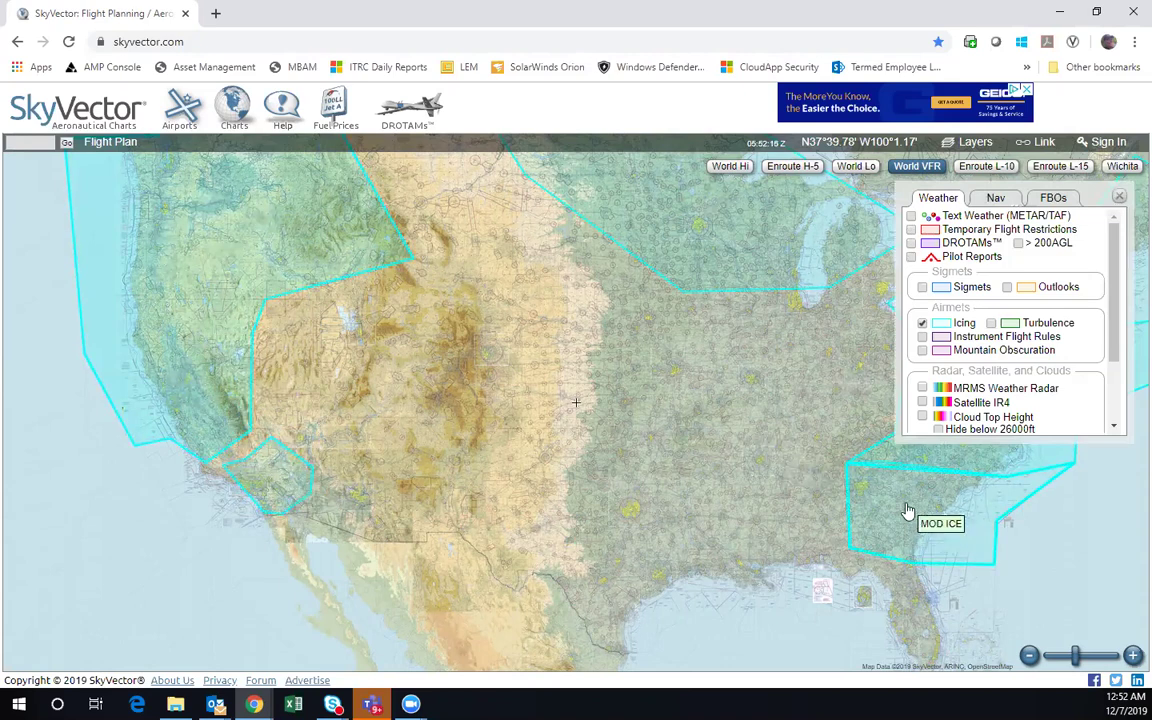
{"action": "left_click", "coordinate": [922, 324]}
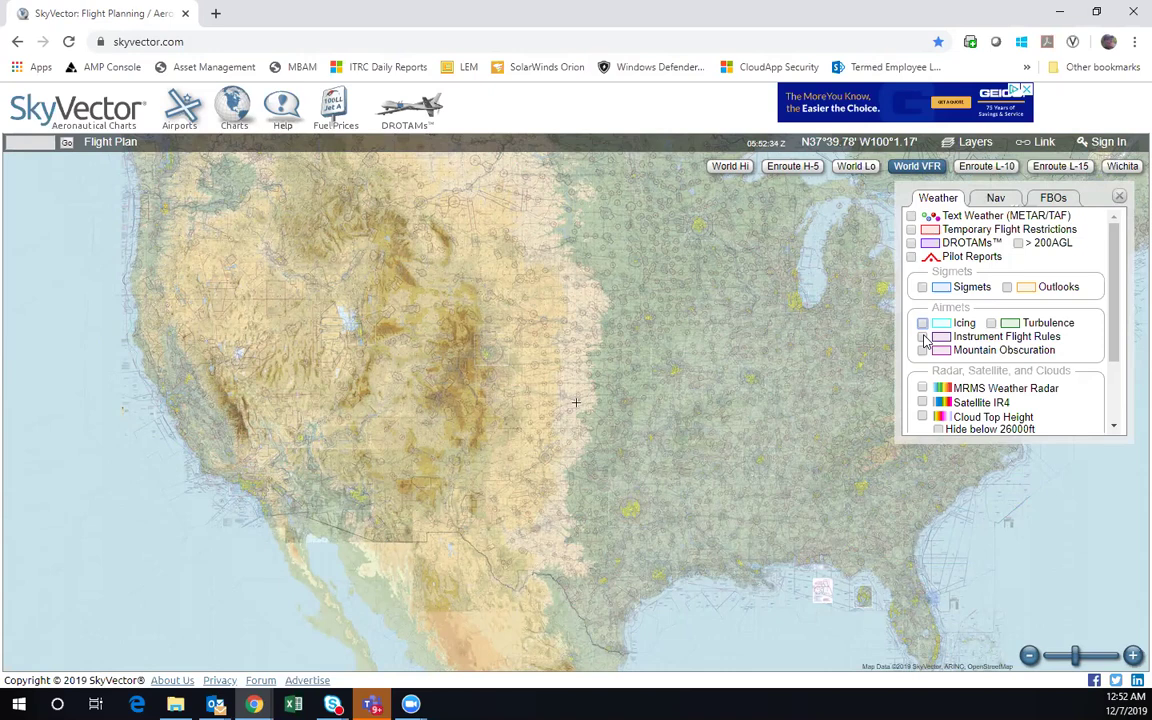
{"action": "left_click", "coordinate": [923, 337]}
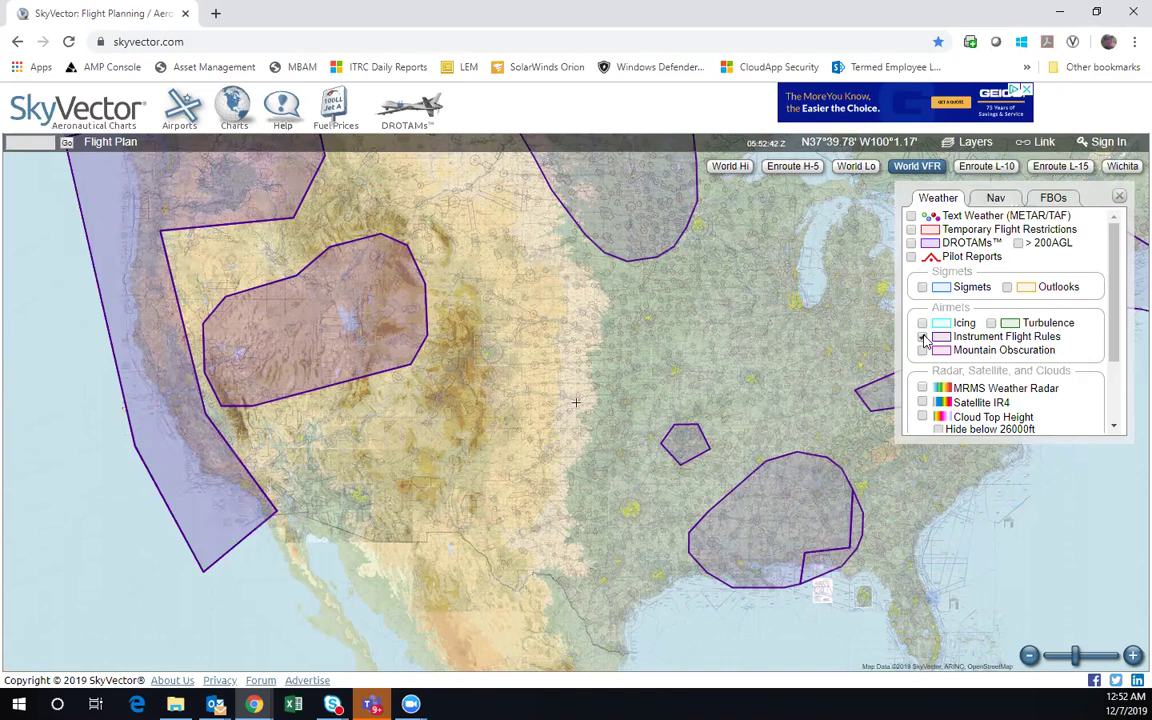
{"action": "left_click", "coordinate": [922, 337]}
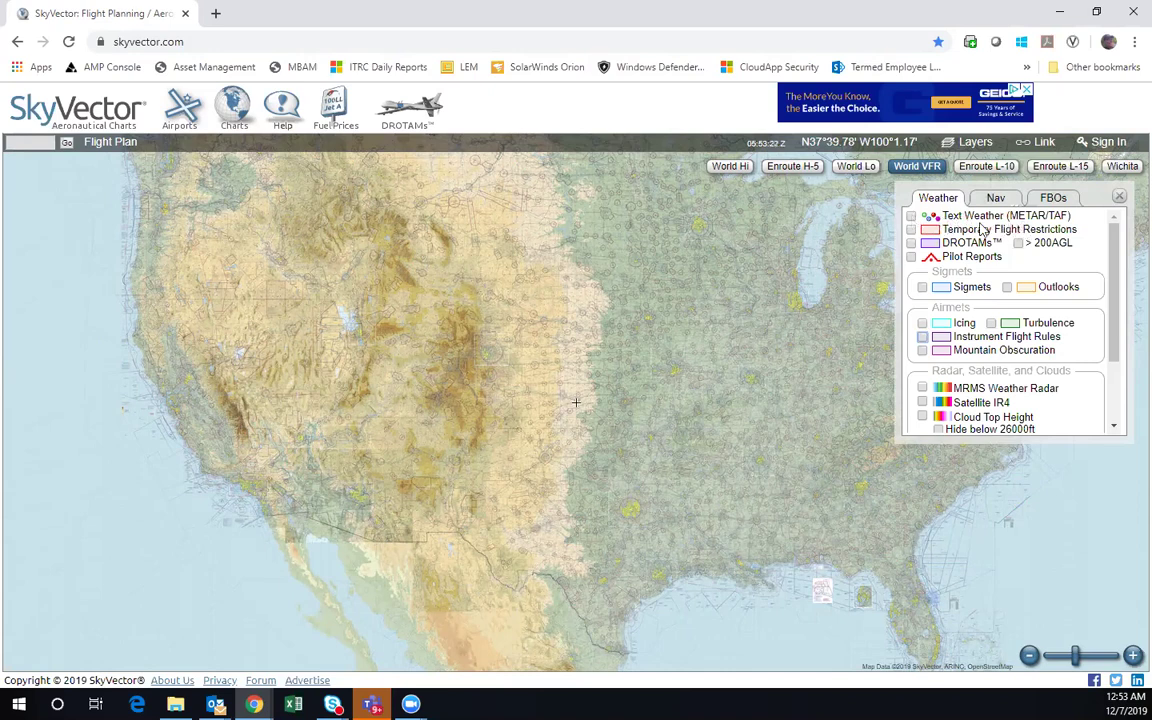
Display Text Weather (METAR/TAF), read the reports for Vandenberg AFB, San Francisco and Fallon NAS, and hide the layer
{"action": "left_click", "coordinate": [911, 217]}
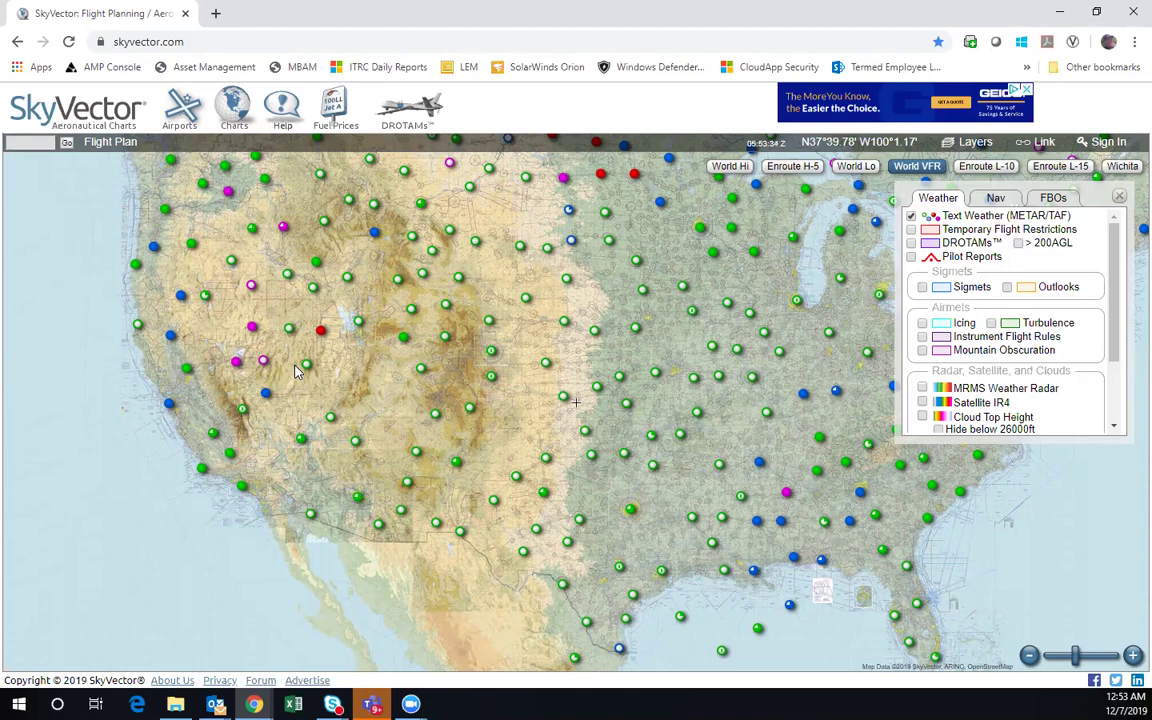
{"action": "mouse_move", "coordinate": [203, 472]}
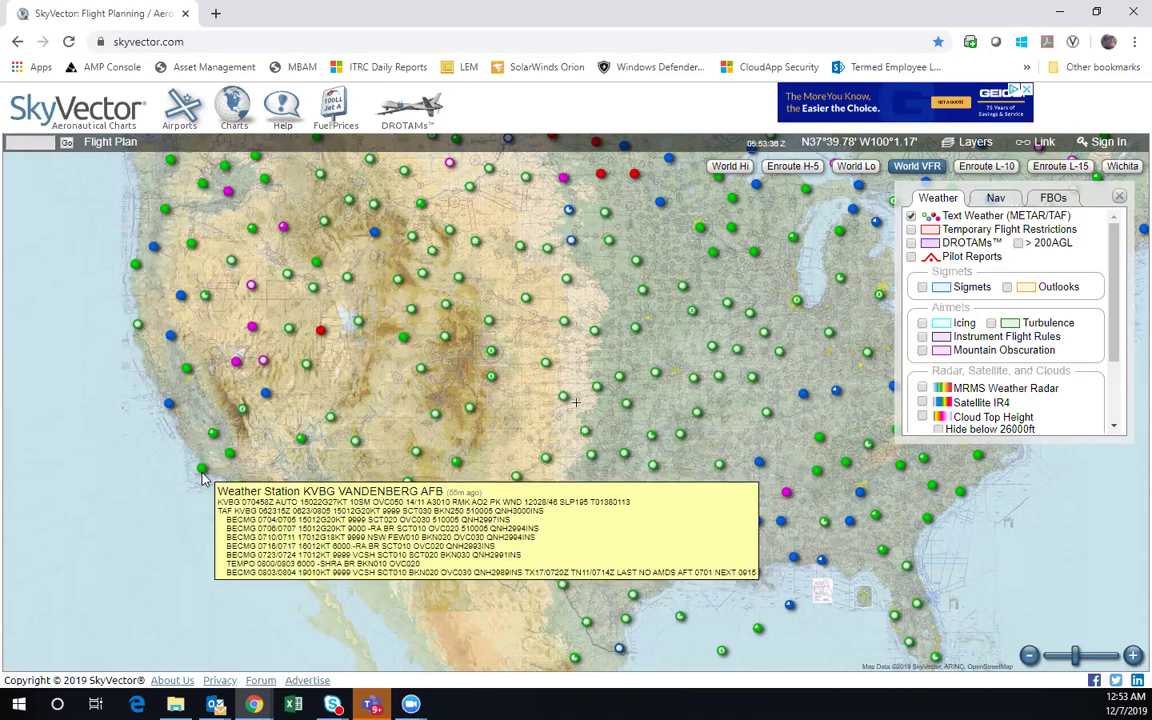
{"action": "mouse_move", "coordinate": [170, 408]}
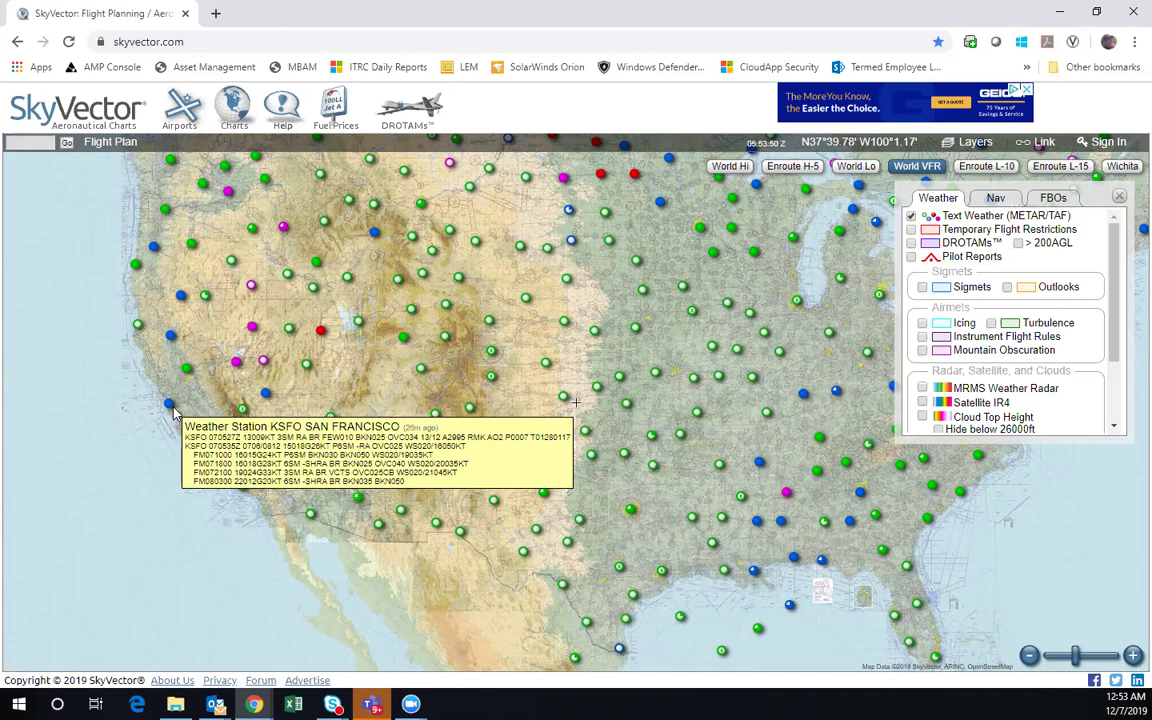
{"action": "mouse_move", "coordinate": [236, 363]}
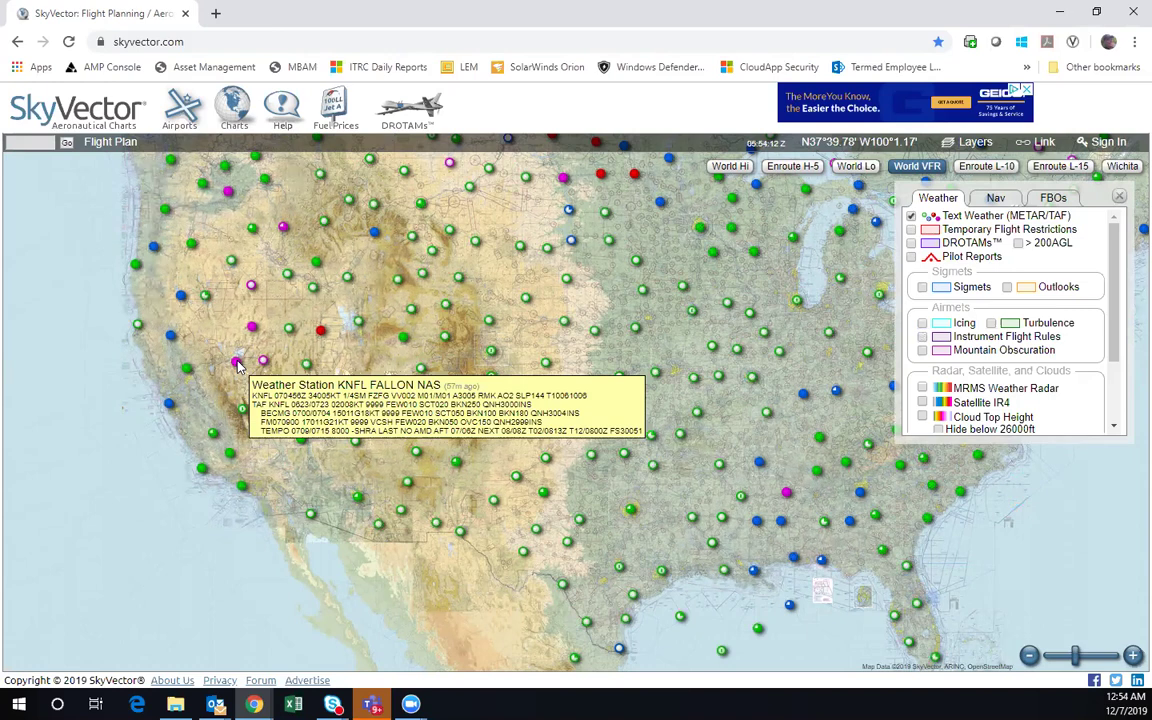
{"action": "left_click", "coordinate": [911, 216]}
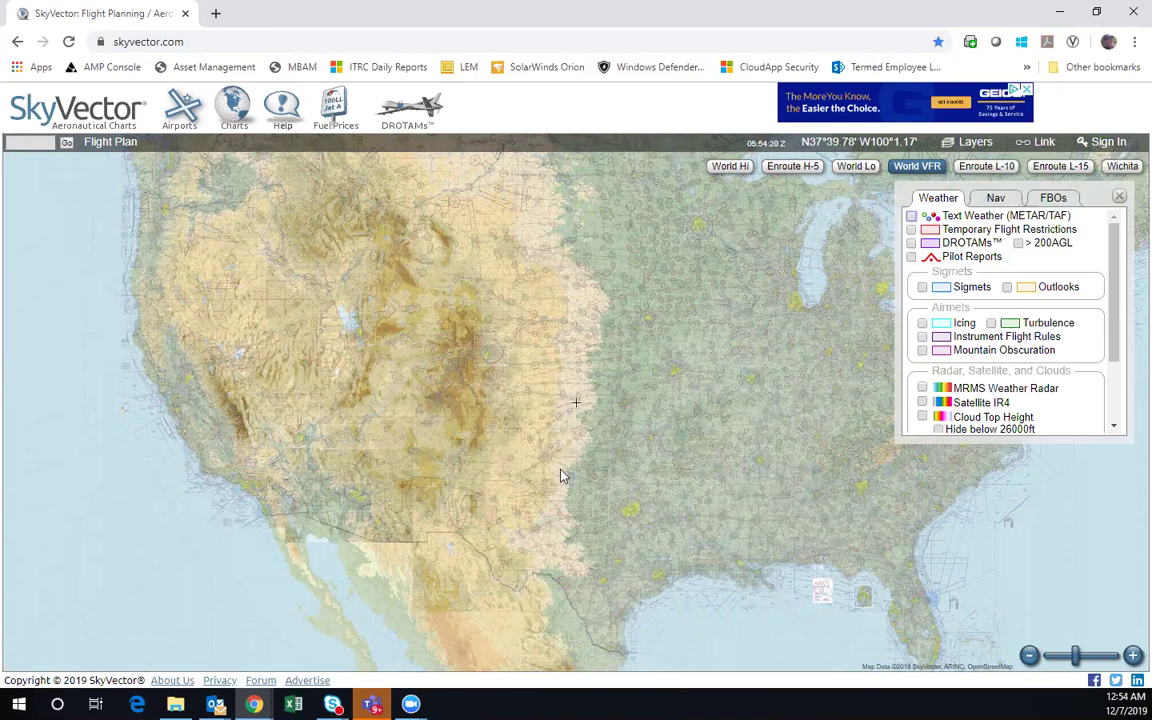
Close the layer options and bring the California central coast around San Luis Obispo into close view
{"action": "left_click_drag", "start_coordinate": [193, 412], "coordinate": [523, 416]}
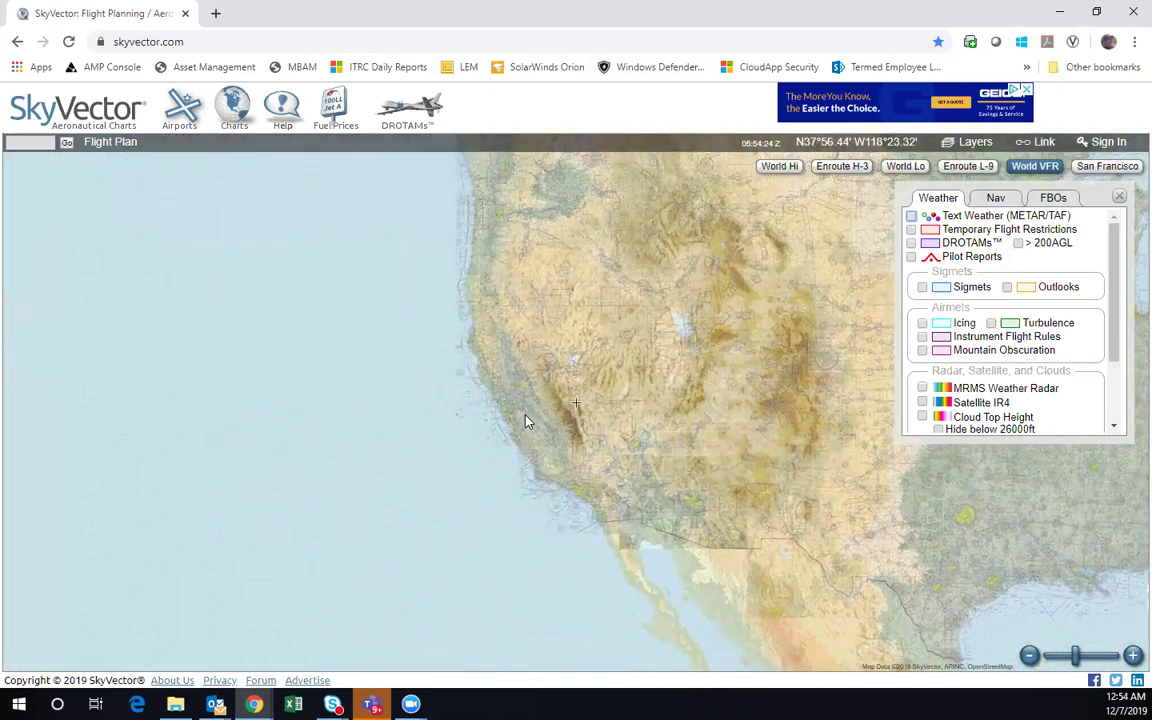
{"action": "left_click", "coordinate": [1119, 199]}
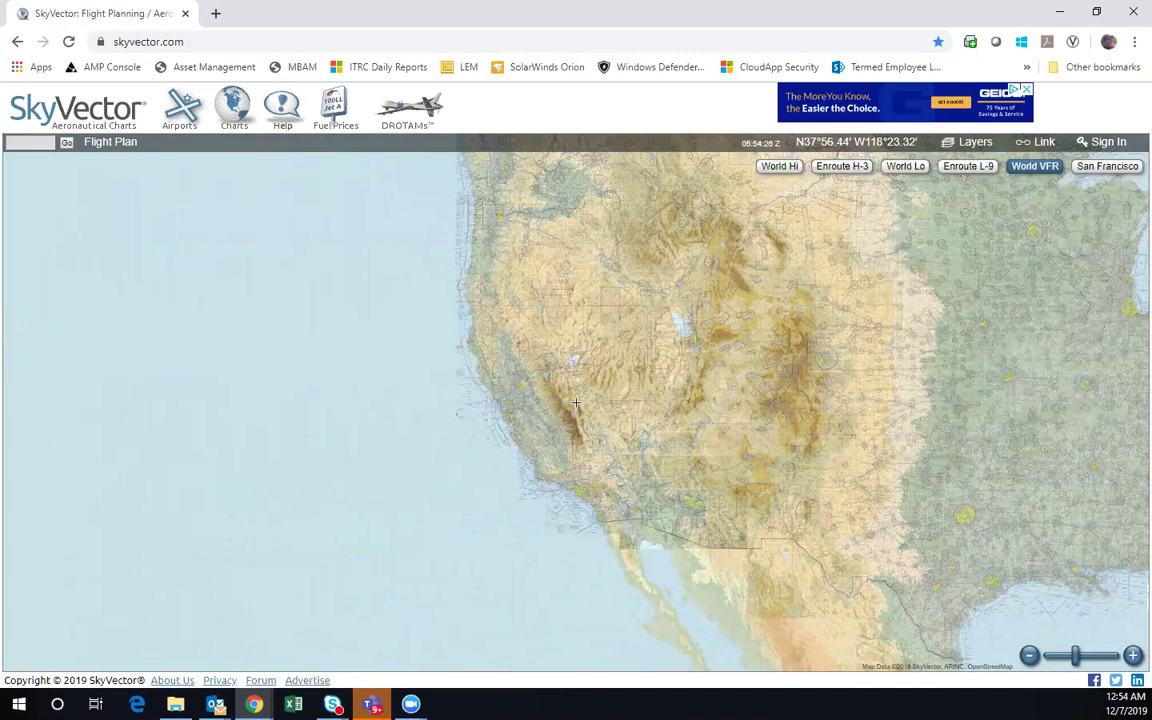
{"action": "left_click", "coordinate": [1132, 656]}
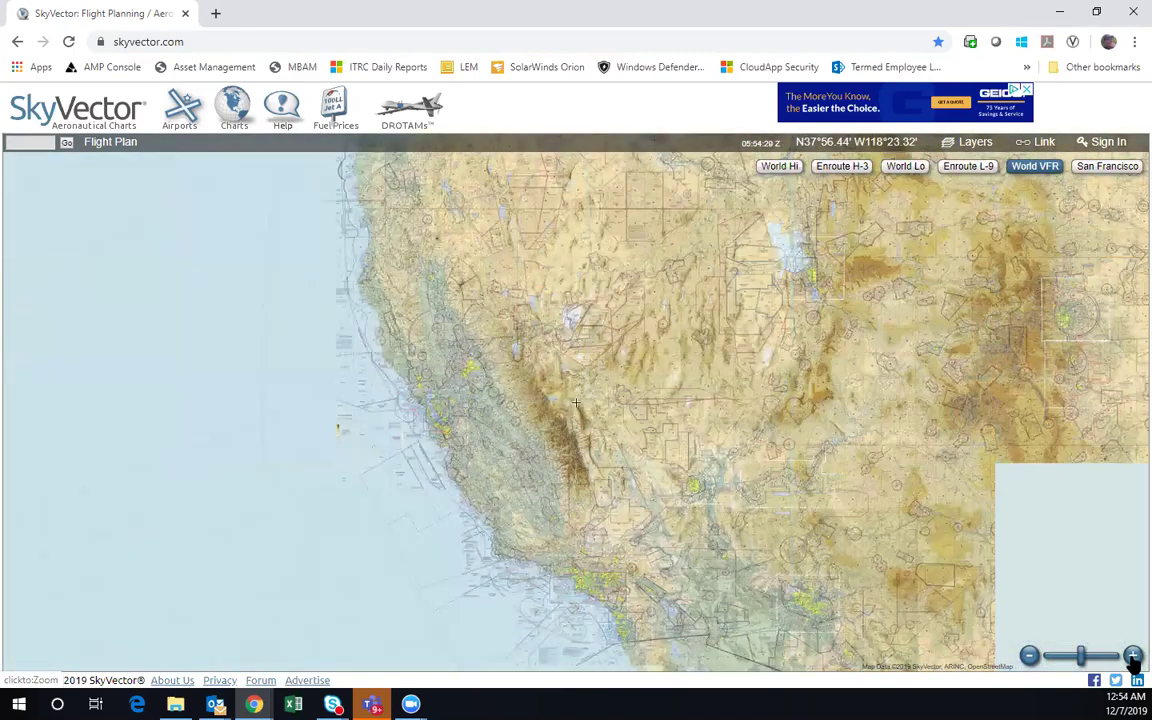
{"action": "left_click", "coordinate": [1132, 656]}
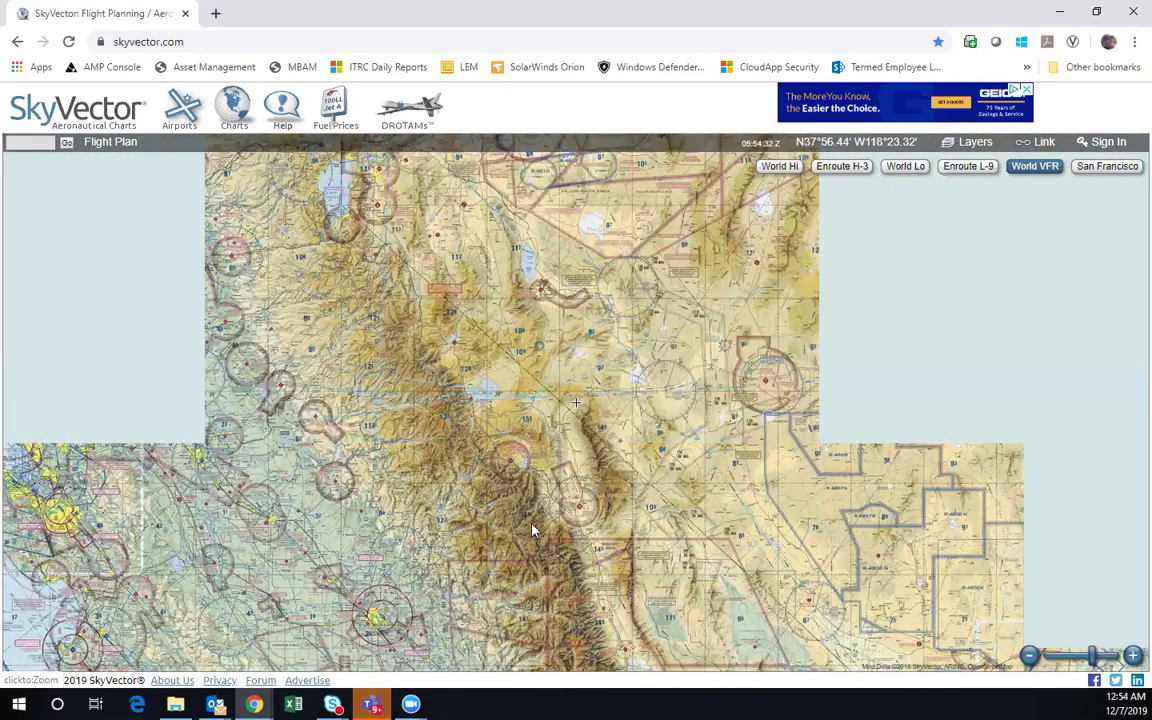
{"action": "left_click_drag", "start_coordinate": [229, 421], "coordinate": [656, 283]}
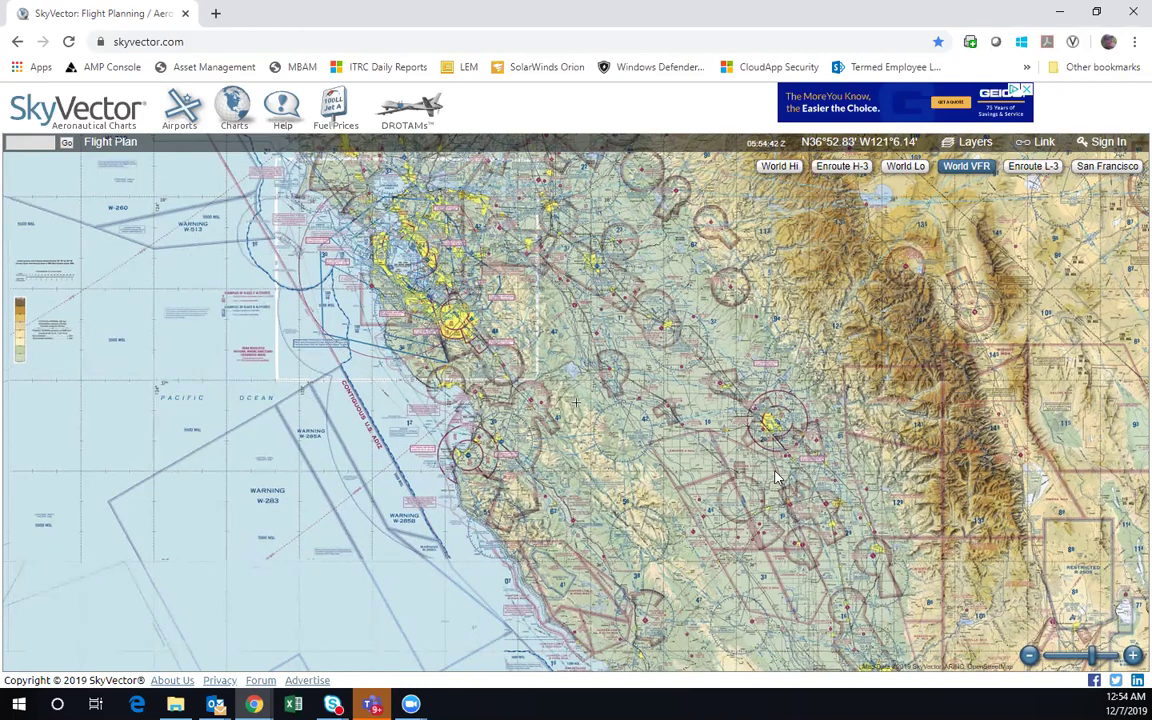
{"action": "left_click_drag", "start_coordinate": [722, 452], "coordinate": [520, 233]}
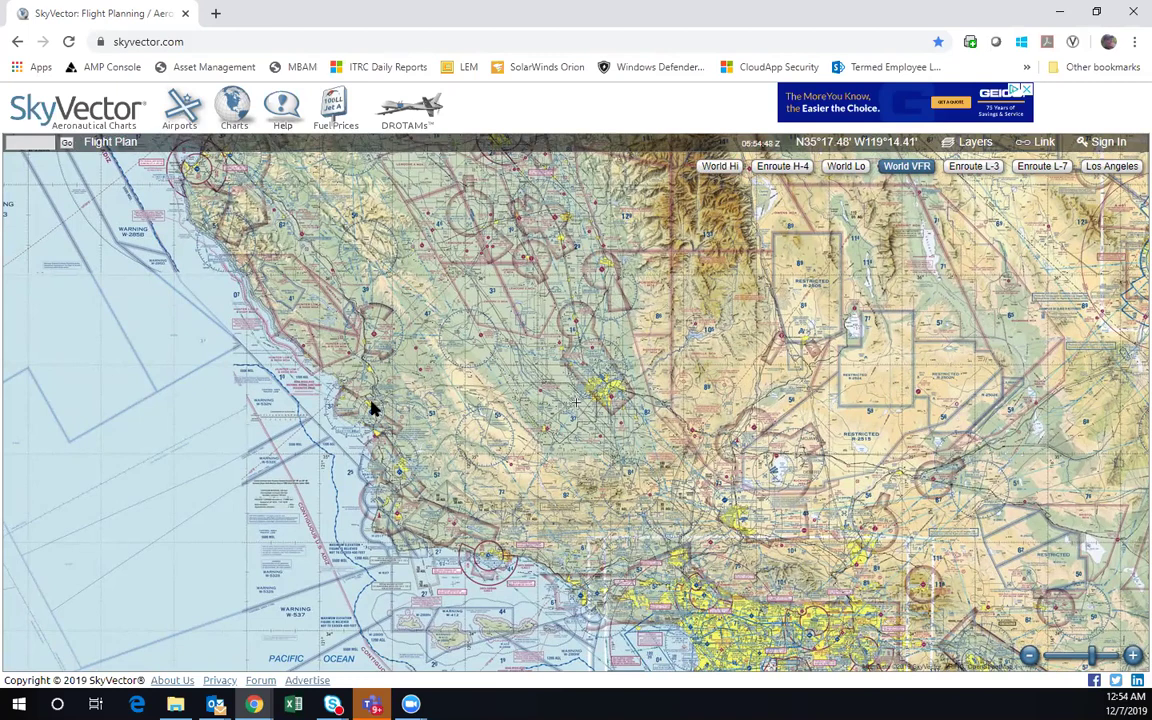
{"action": "scroll", "coordinate": [390, 418], "scroll_direction": "up", "scroll_amount": 1}
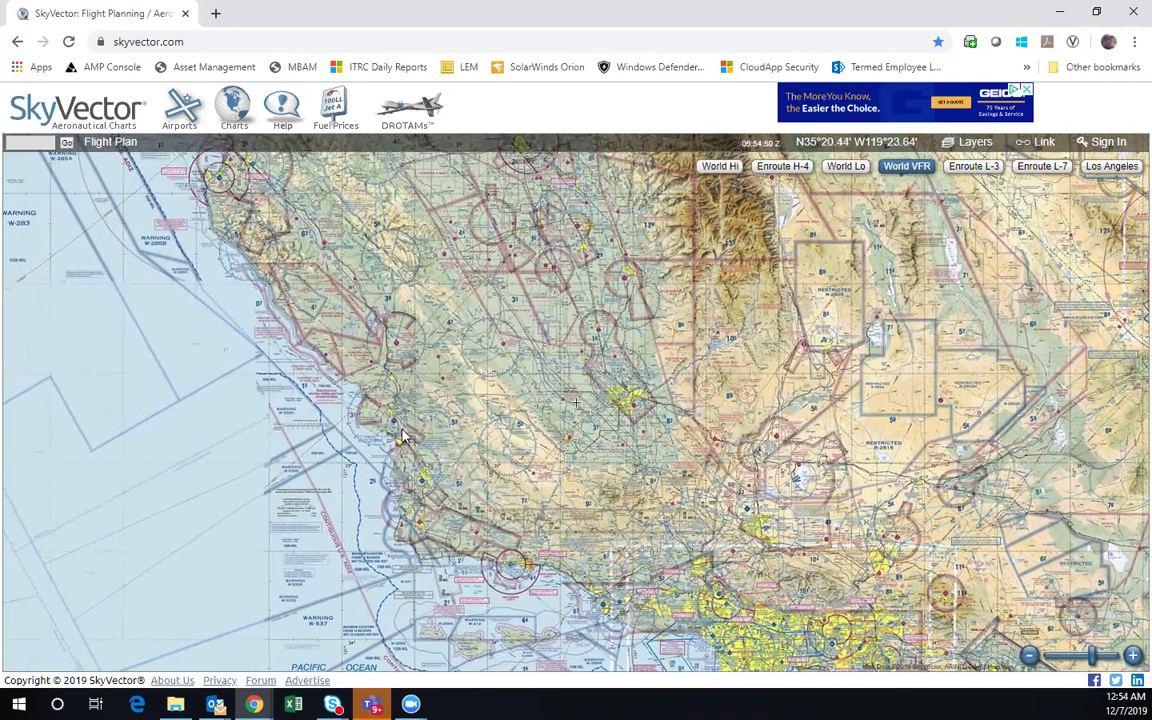
{"action": "scroll", "coordinate": [397, 427], "scroll_direction": "up", "scroll_amount": 1}
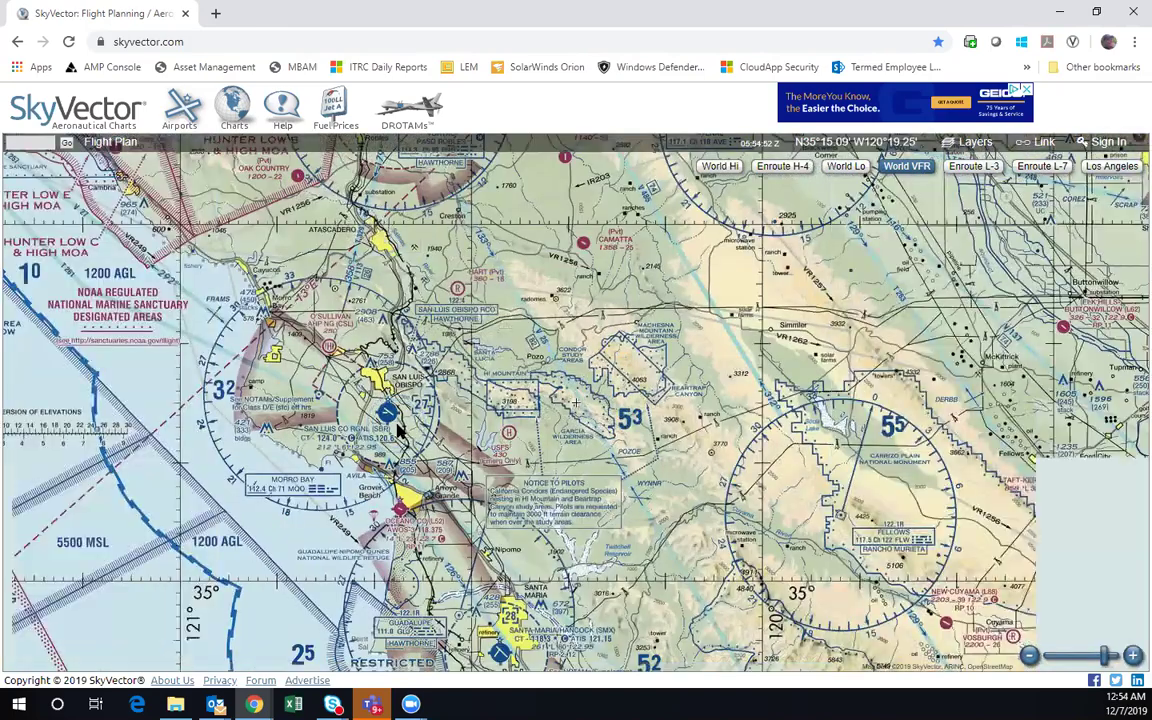
Examine the chart details around Oceano County (L52) and San Luis County Regional (SBP) airports
{"action": "key", "text": "Right"}
{"action": "key", "text": "Down"}
{"action": "key", "text": "Down"}
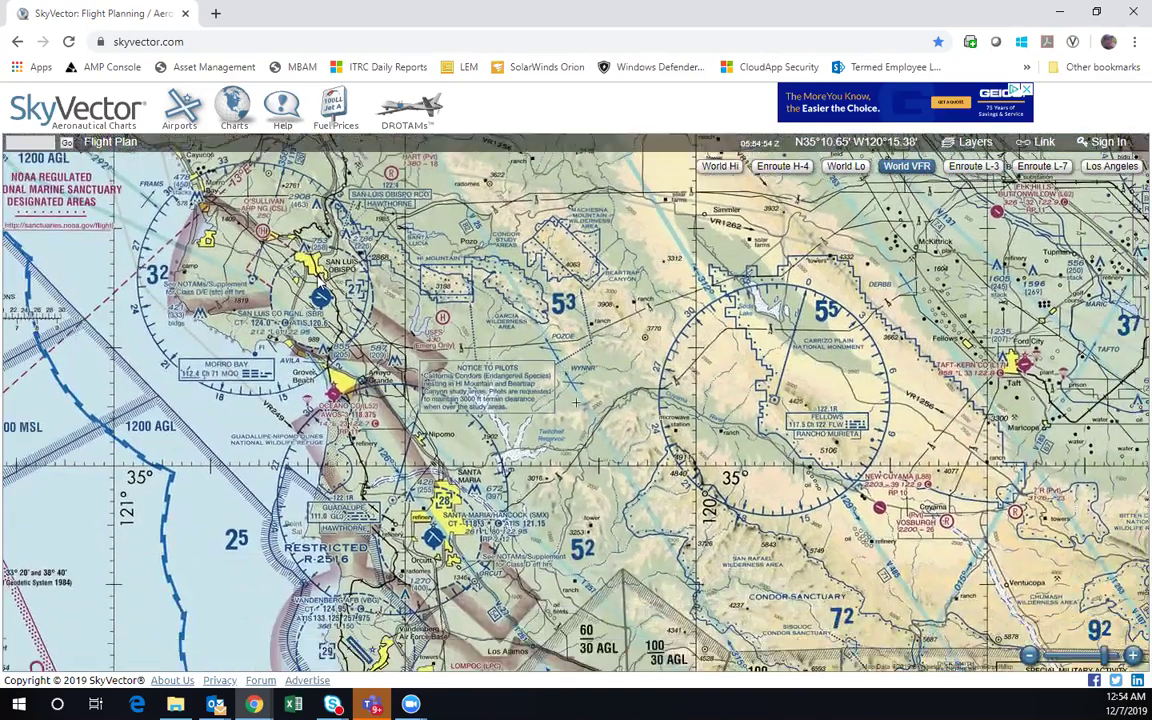
{"action": "left_click_drag", "start_coordinate": [317, 373], "coordinate": [365, 376]}
{"action": "scroll", "coordinate": [365, 370], "scroll_direction": "up", "scroll_amount": 1}
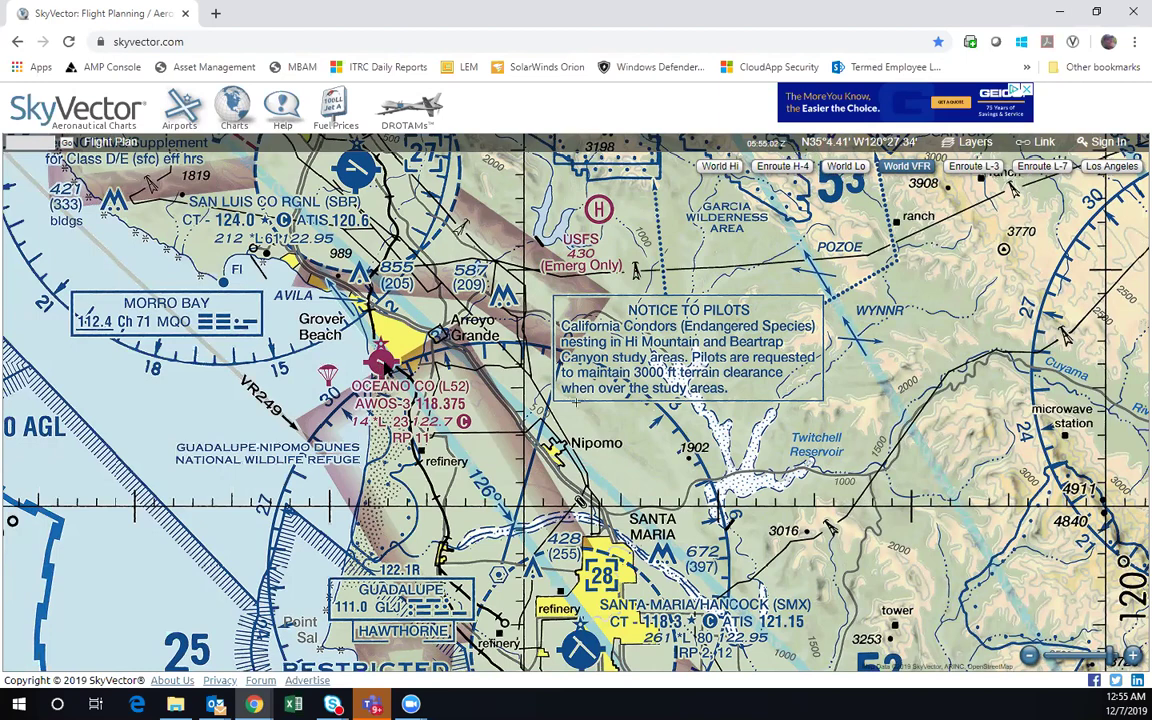
{"action": "left_click_drag", "start_coordinate": [350, 334], "coordinate": [405, 463]}
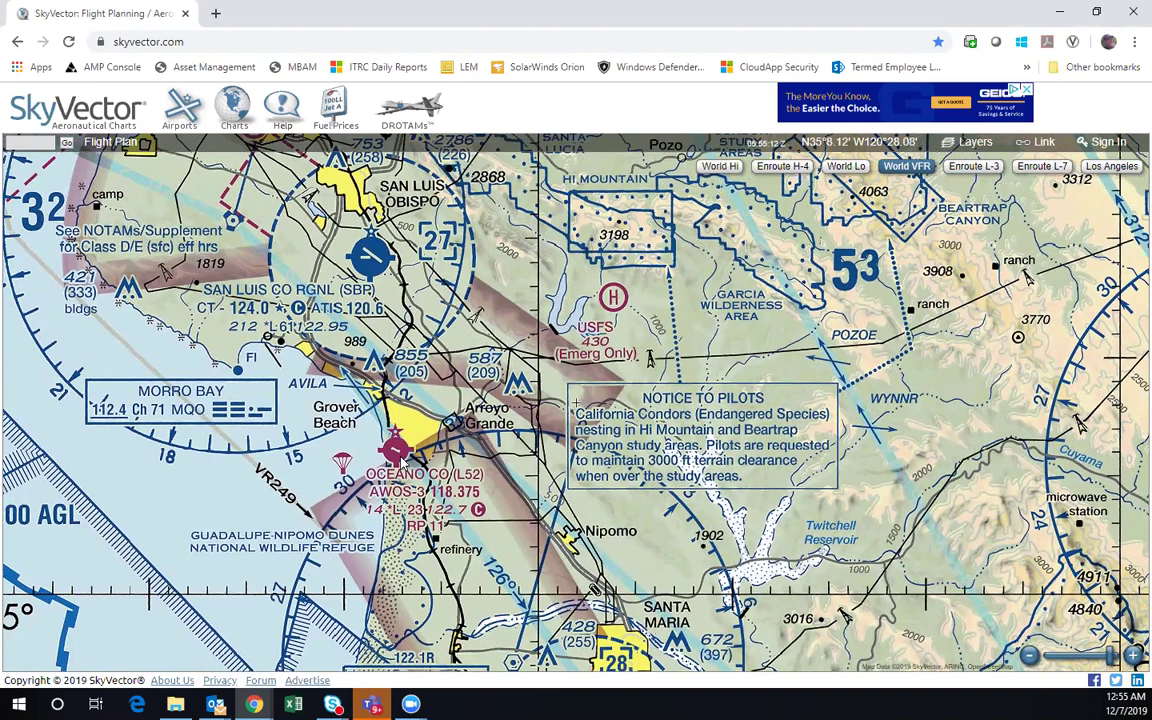
{"action": "left_click_drag", "start_coordinate": [400, 462], "coordinate": [410, 497]}
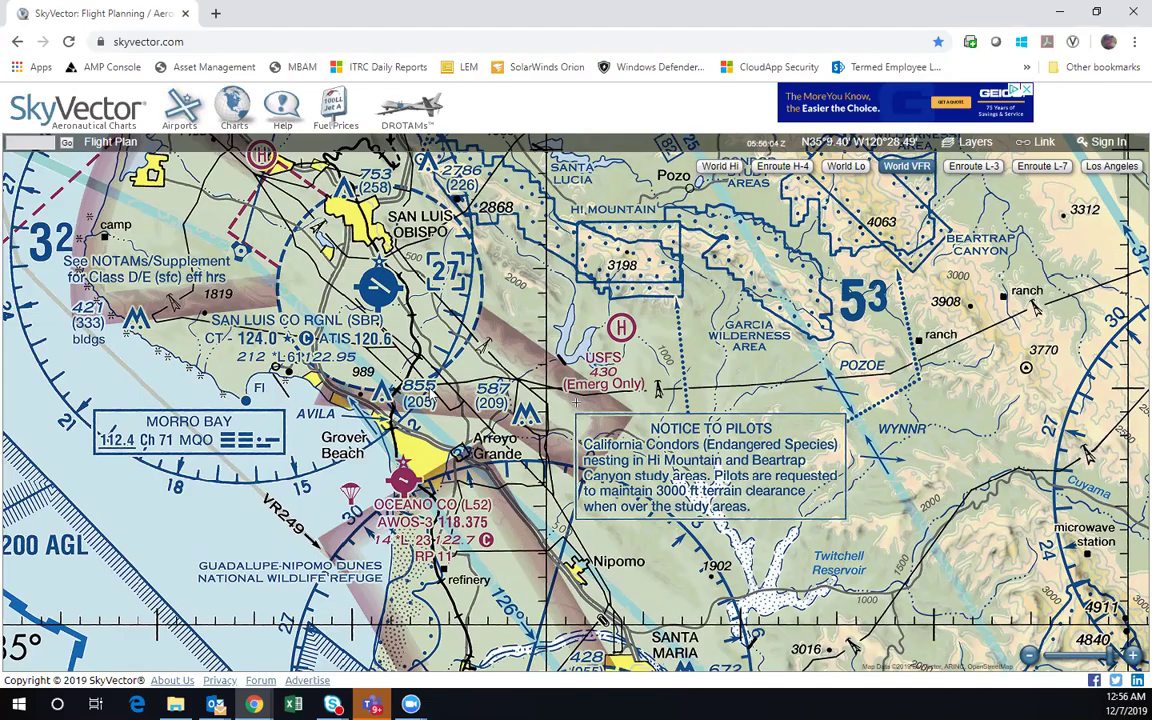
{"action": "left_click_drag", "start_coordinate": [487, 439], "coordinate": [336, 342]}
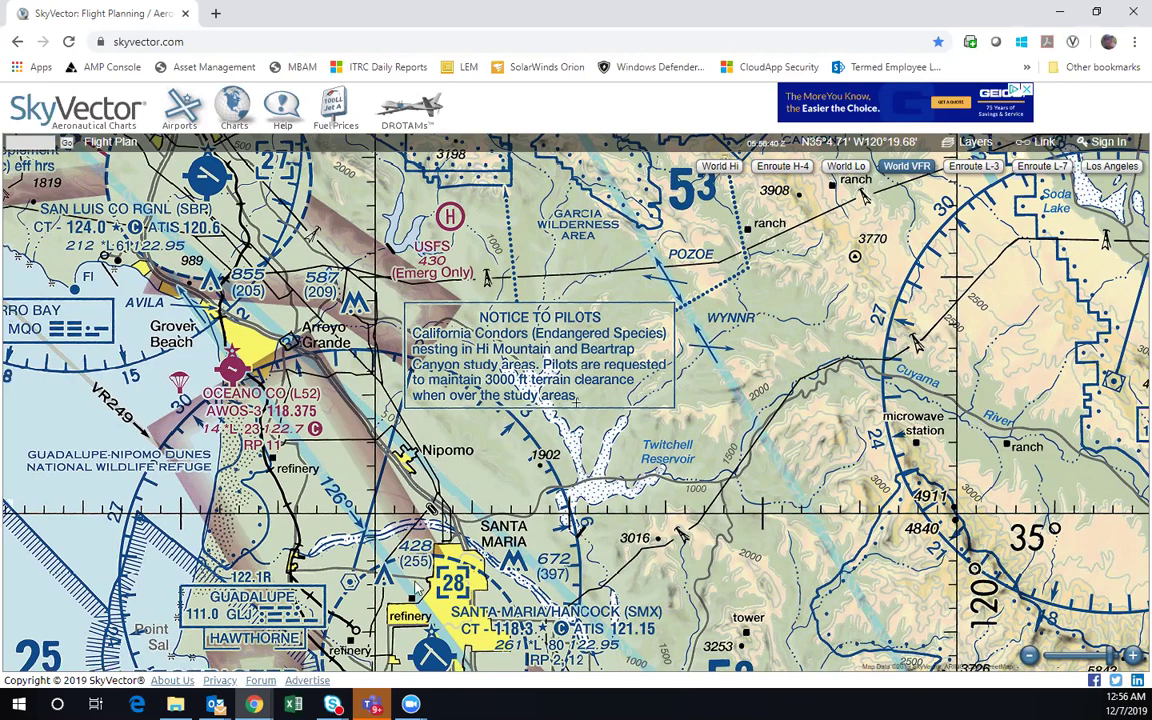
Examine the chart from Santa Maria (SMX) eastward across New Cuyama and Taft to Bakersfield
{"action": "scroll", "coordinate": [412, 579], "scroll_direction": "down", "scroll_amount": 2}
{"action": "scroll", "coordinate": [410, 570], "scroll_direction": "up", "scroll_amount": 1}
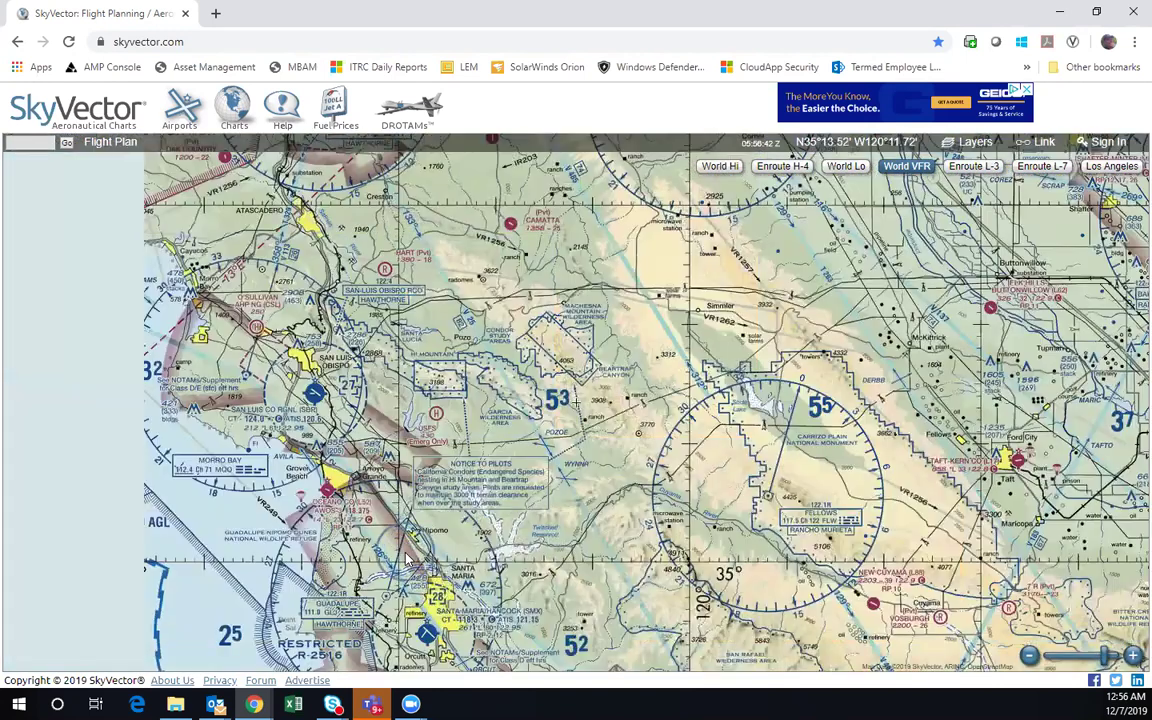
{"action": "left_click_drag", "start_coordinate": [405, 556], "coordinate": [178, 366]}
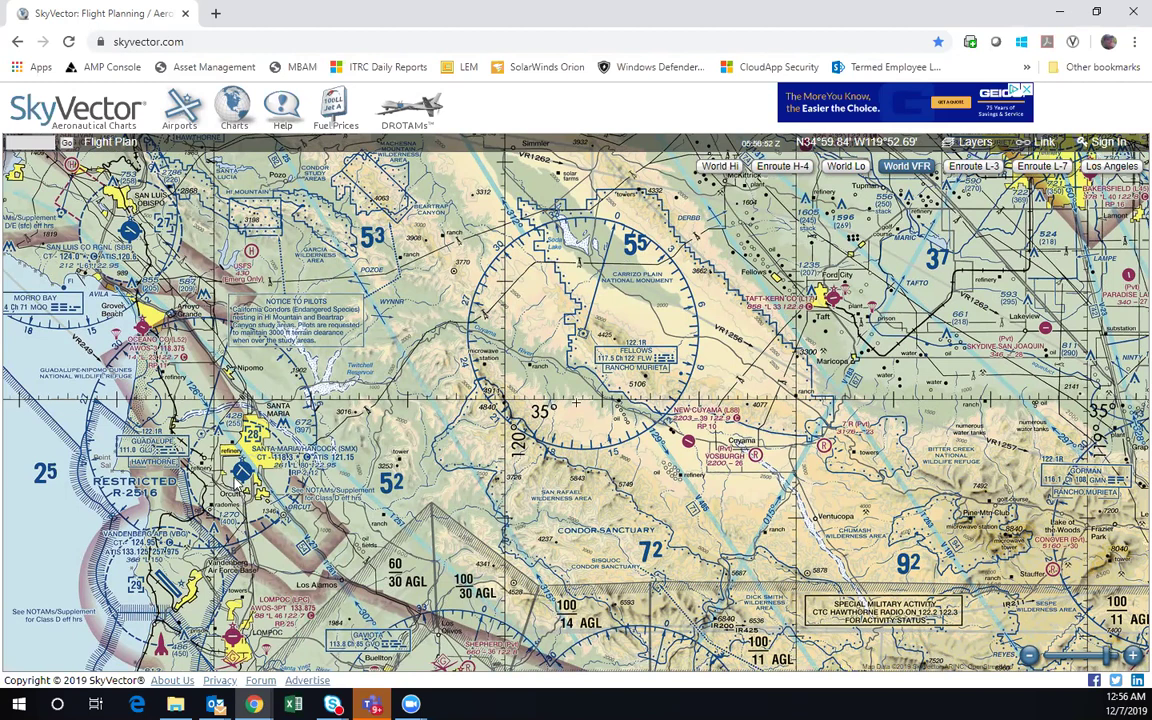
{"action": "scroll", "coordinate": [236, 484], "scroll_direction": "up", "scroll_amount": 1}
{"action": "left_click_drag", "start_coordinate": [235, 515], "coordinate": [110, 599]}
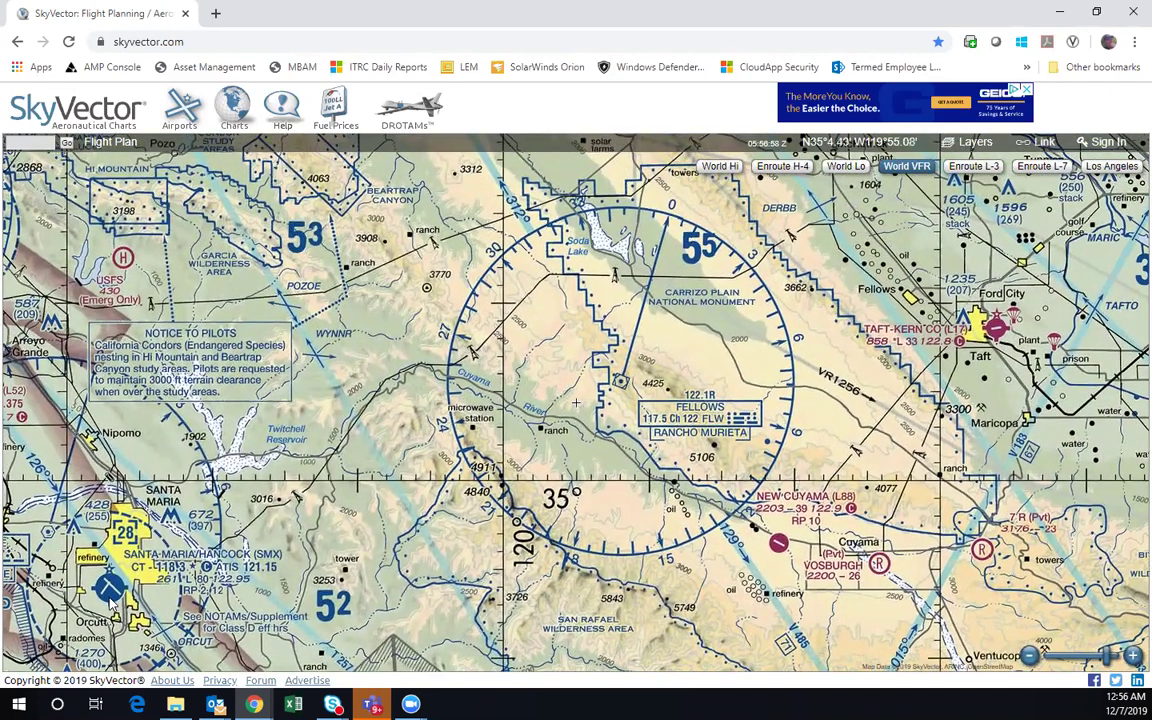
{"action": "left_click", "coordinate": [1030, 658]}
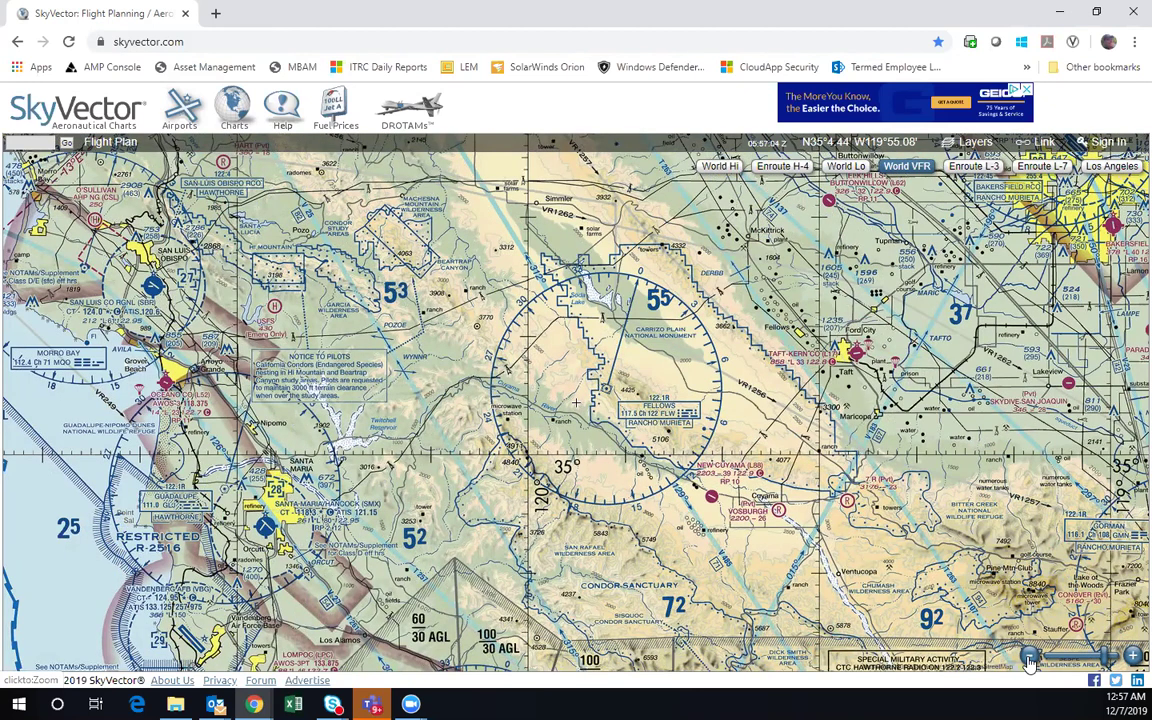
{"action": "left_click_drag", "start_coordinate": [818, 519], "coordinate": [675, 607]}
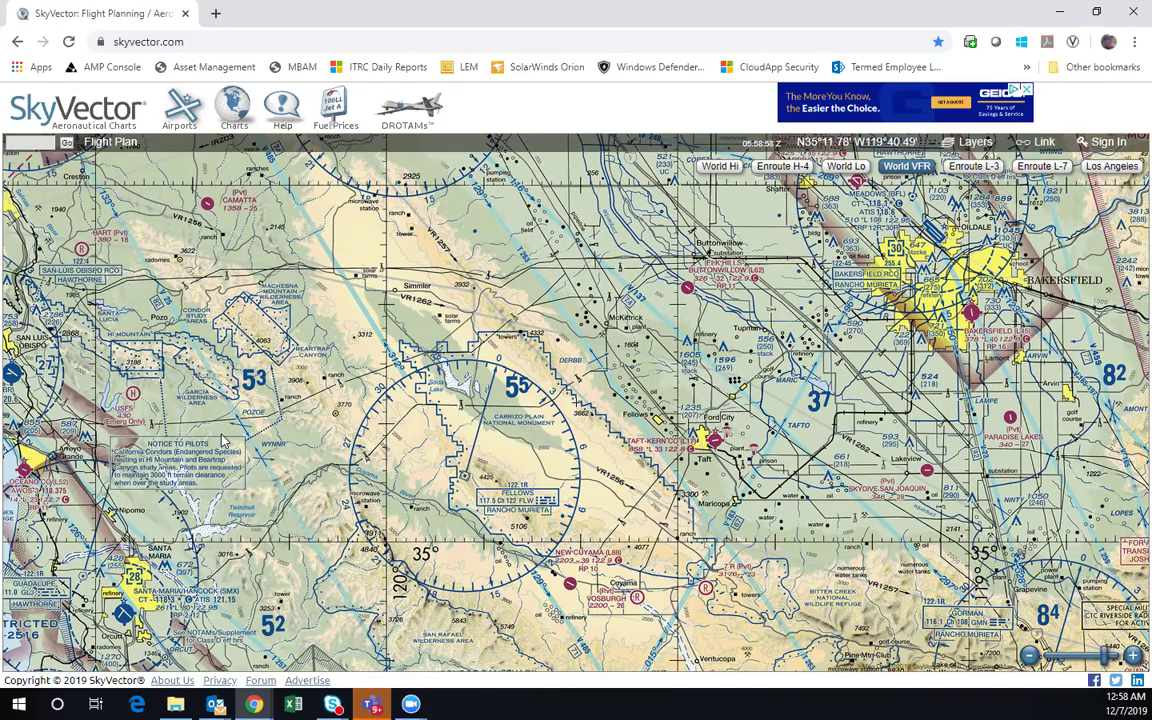
Examine the VFR chart closely around Santa Maria (SMX), Vandenberg AFB and restricted area R-2516
{"action": "left_click_drag", "start_coordinate": [197, 553], "coordinate": [618, 277]}
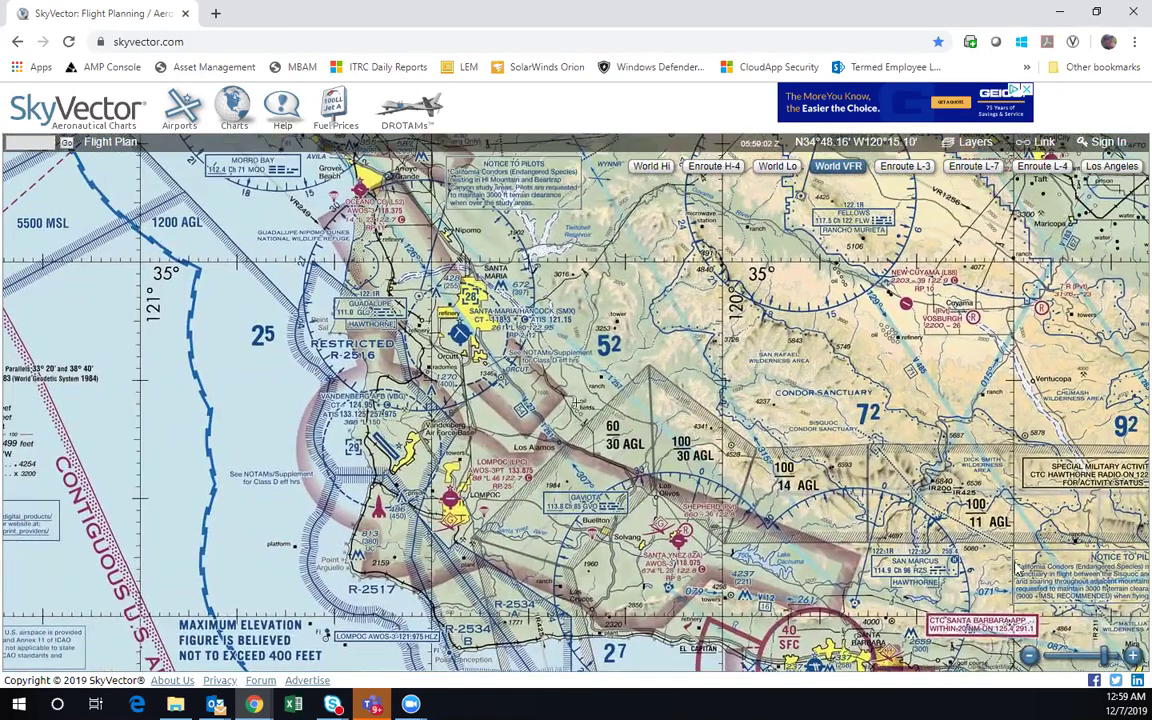
{"action": "left_click", "coordinate": [1133, 656]}
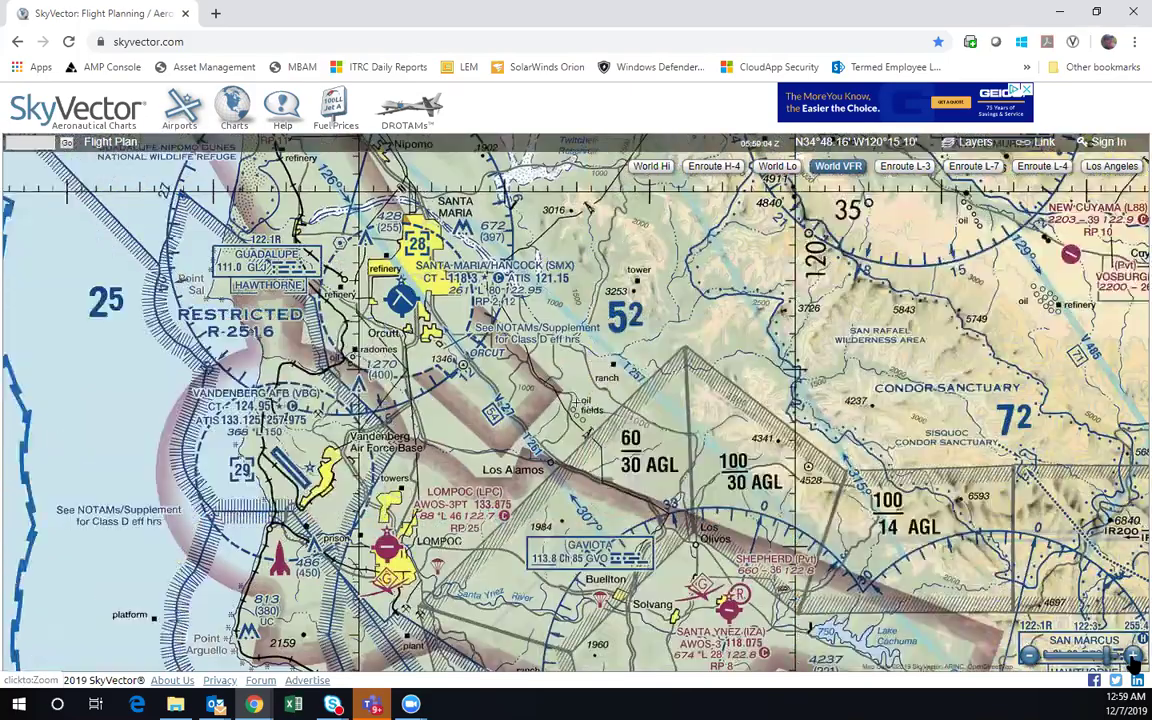
{"action": "left_click", "coordinate": [1133, 656]}
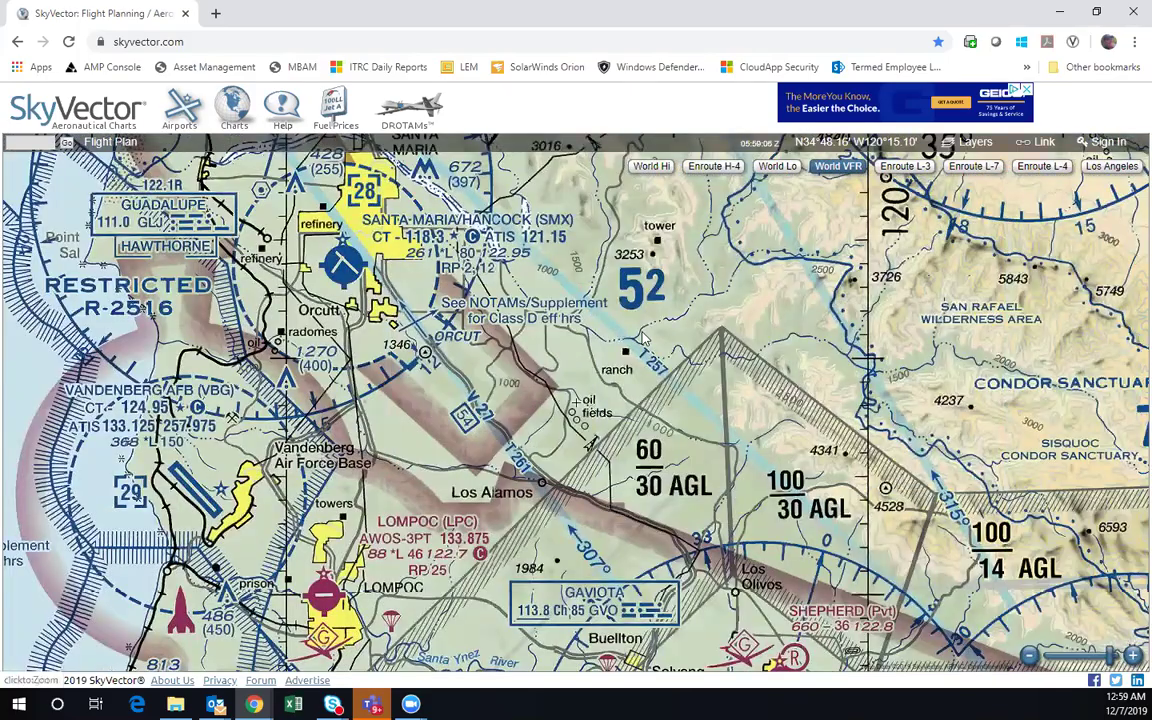
{"action": "left_click_drag", "start_coordinate": [598, 454], "coordinate": [670, 491]}
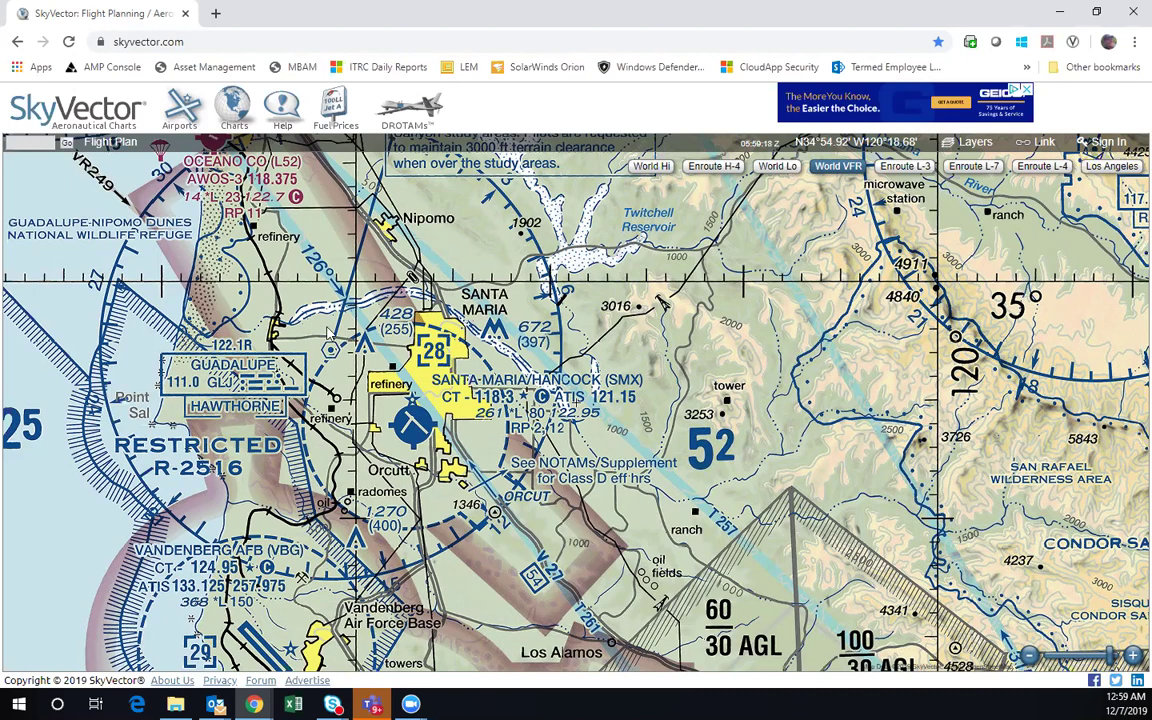
Open the flight plan form and set the aircraft speed to 130
{"action": "left_click", "coordinate": [116, 145]}
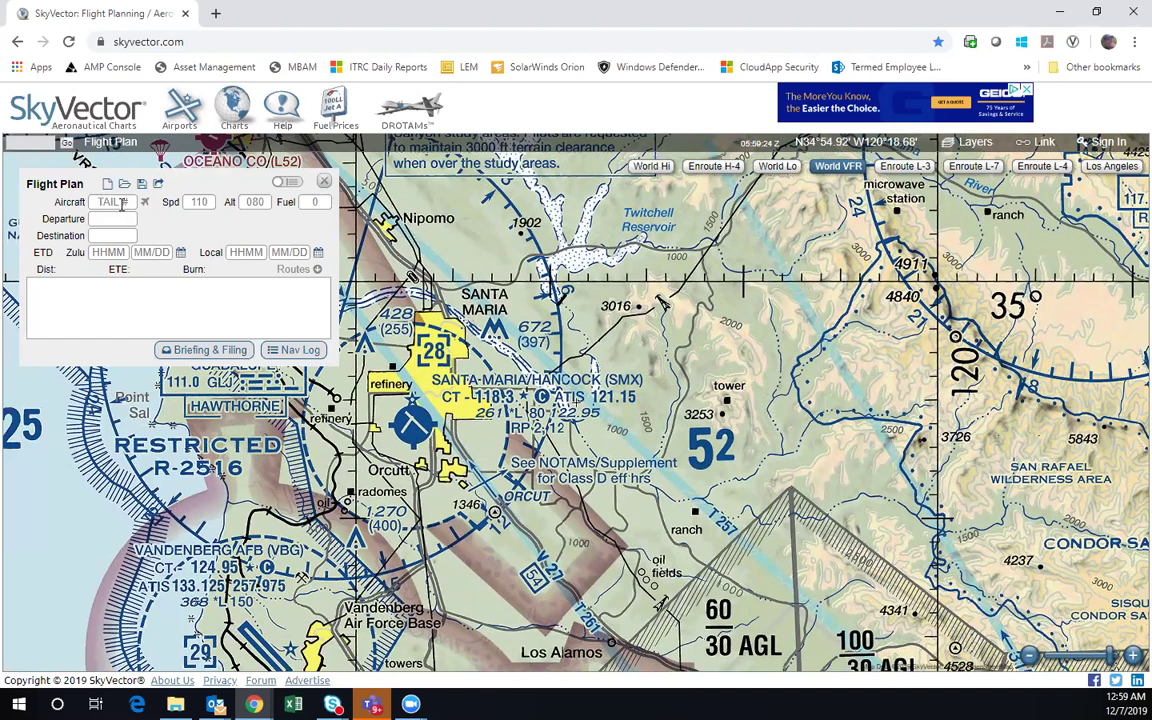
{"action": "left_click", "coordinate": [211, 201]}
{"action": "type", "text": "130"}
Set the flight plan's altitude to 055 and its fuel value to 10
{"action": "left_click", "coordinate": [254, 202]}
{"action": "key", "text": "Tab"}
{"action": "type", "text": "05"}
{"action": "key", "text": "BackSpace"}
{"action": "key", "text": "BackSpace"}
{"action": "key", "text": "BackSpace"}
{"action": "key", "text": "BackSpace"}
{"action": "key", "text": "BackSpace"}
{"action": "type", "text": "080"}
{"action": "key", "text": "BackSpace"}
{"action": "key", "text": "BackSpace"}
{"action": "key", "text": "BackSpace"}
{"action": "type", "text": "055"}
{"action": "key", "text": "Tab"}
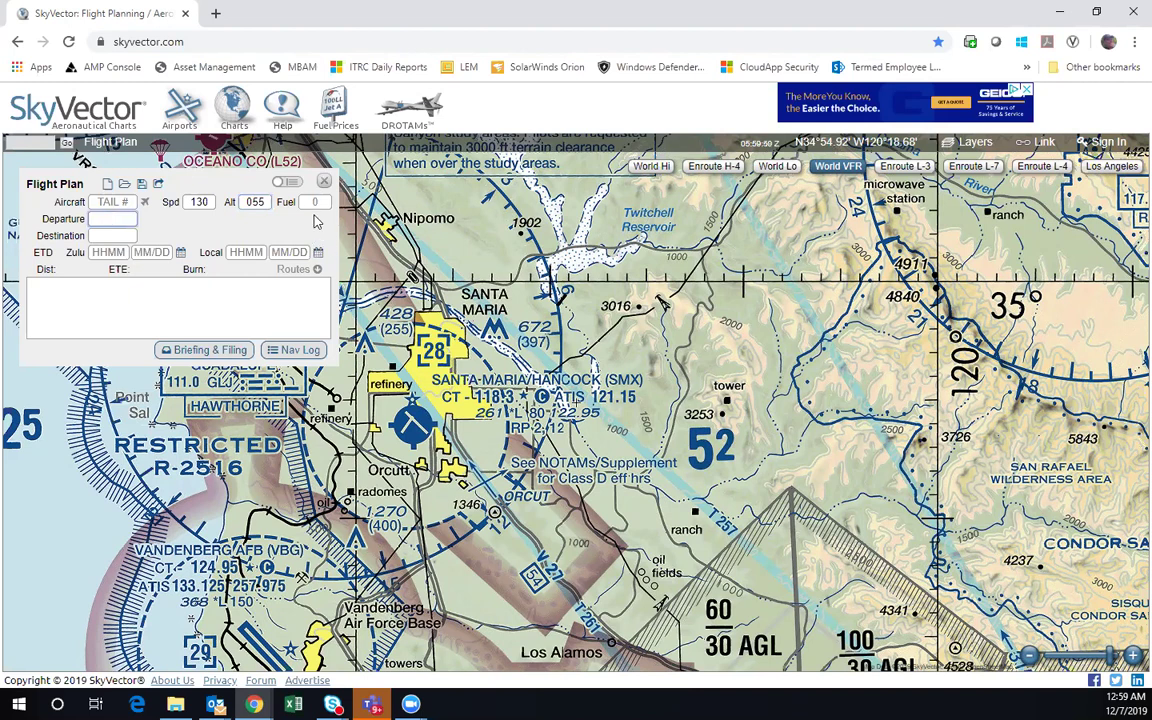
{"action": "key", "text": "shift+Tab"}
{"action": "type", "text": "10"}
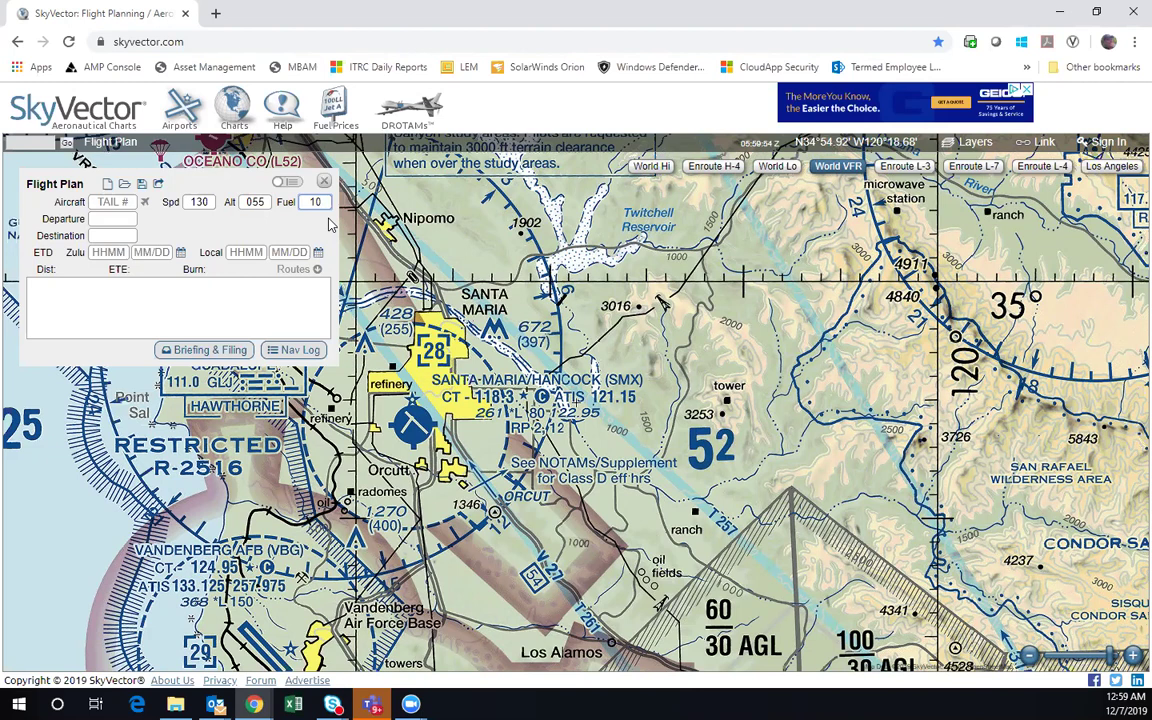
Enter KSMX as the departure airport and KBFL as the destination
{"action": "left_click", "coordinate": [112, 219]}
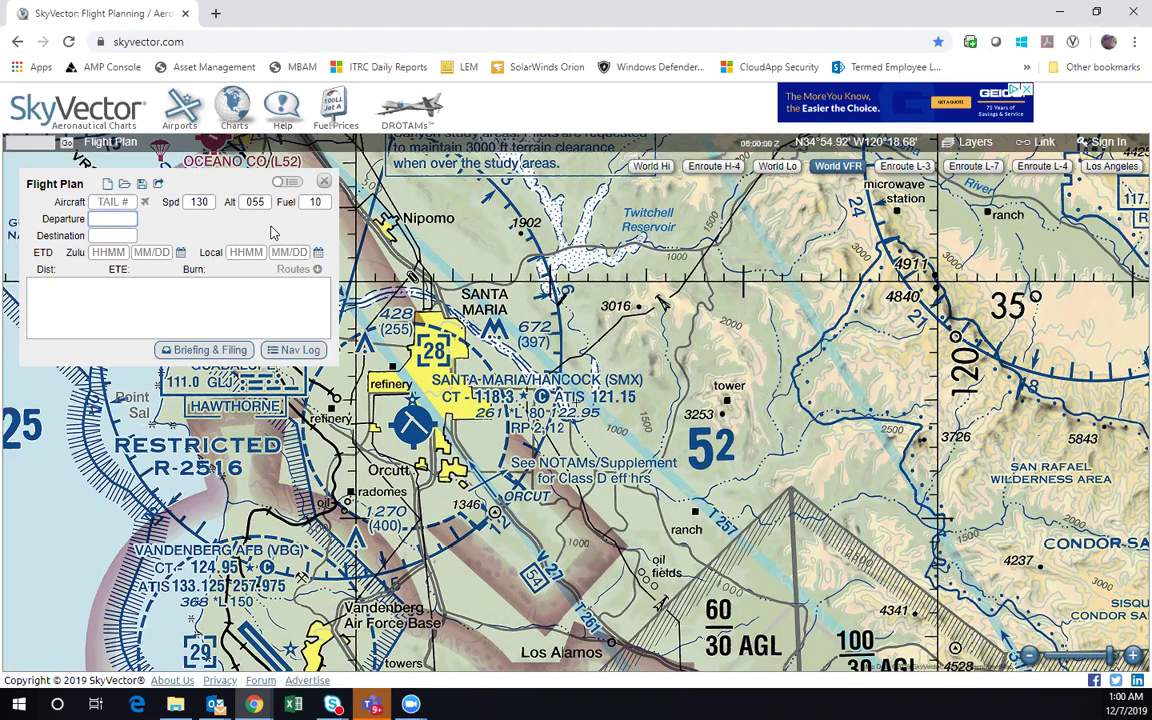
{"action": "type", "text": "KSMX"}
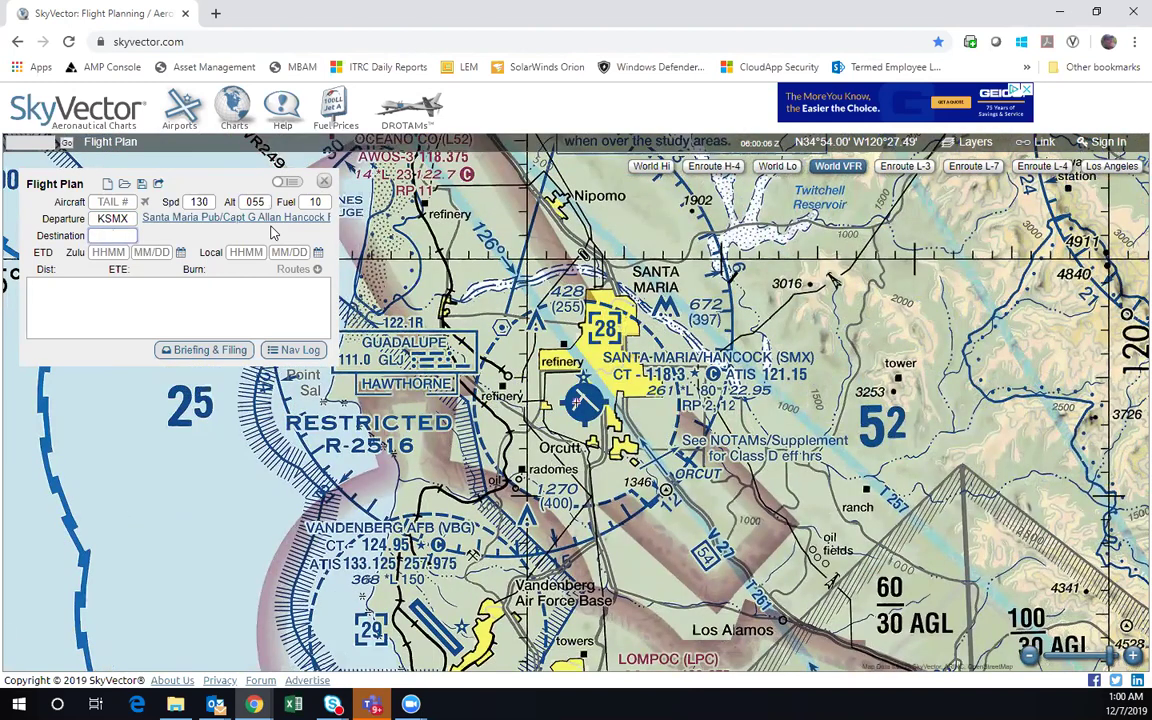
{"action": "left_click", "coordinate": [115, 237]}
{"action": "type", "text": "KBFL"}
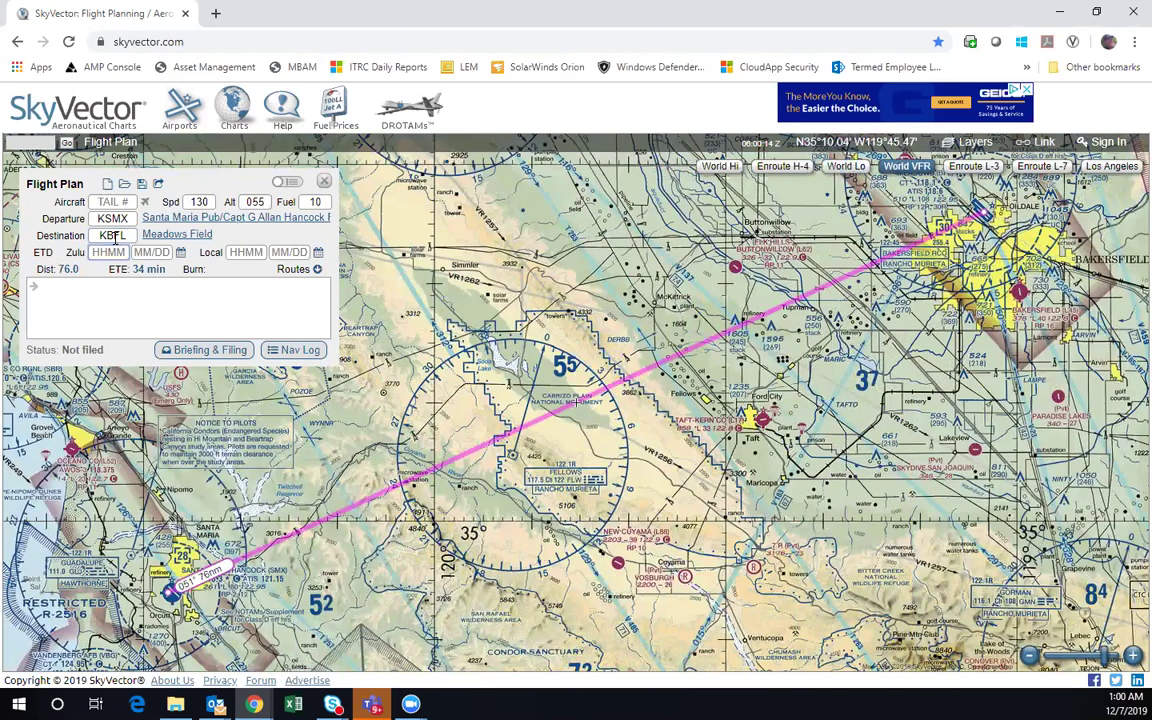
Review the flight plan's distance, time en route and the Meadows Field procedure list, and close the form
{"action": "mouse_move", "coordinate": [160, 234]}
{"action": "left_click_drag", "start_coordinate": [61, 269], "coordinate": [85, 282]}
{"action": "left_click_drag", "start_coordinate": [131, 270], "coordinate": [168, 282]}
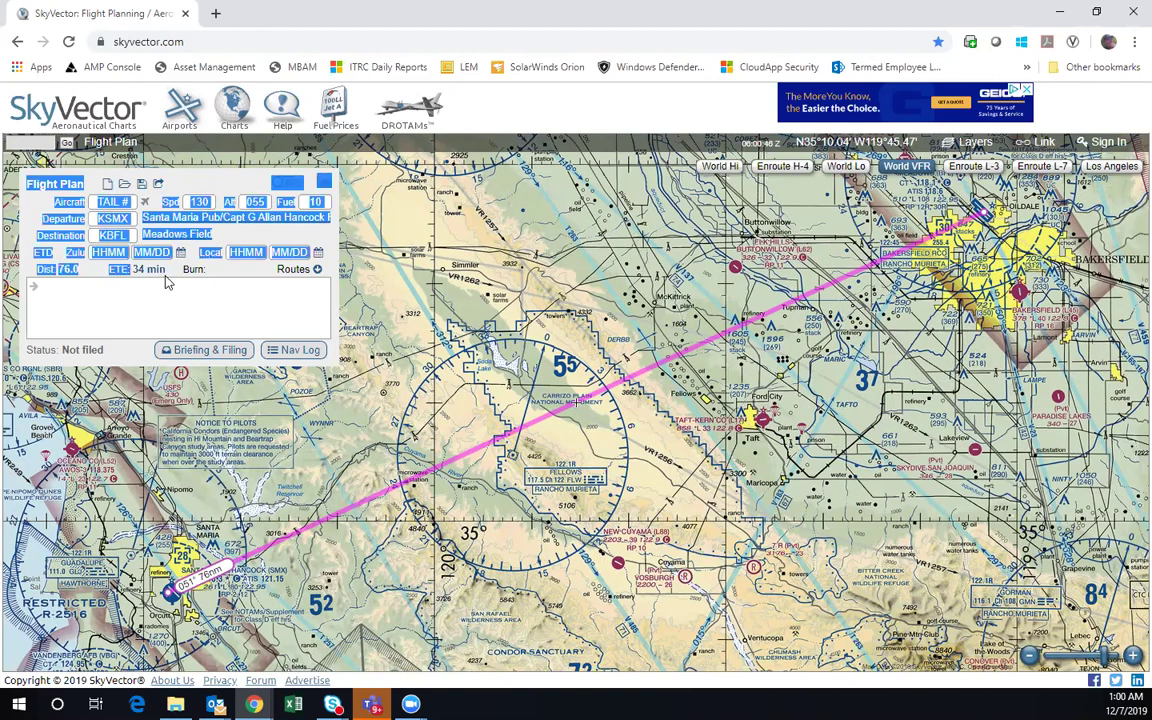
{"action": "left_click", "coordinate": [162, 259]}
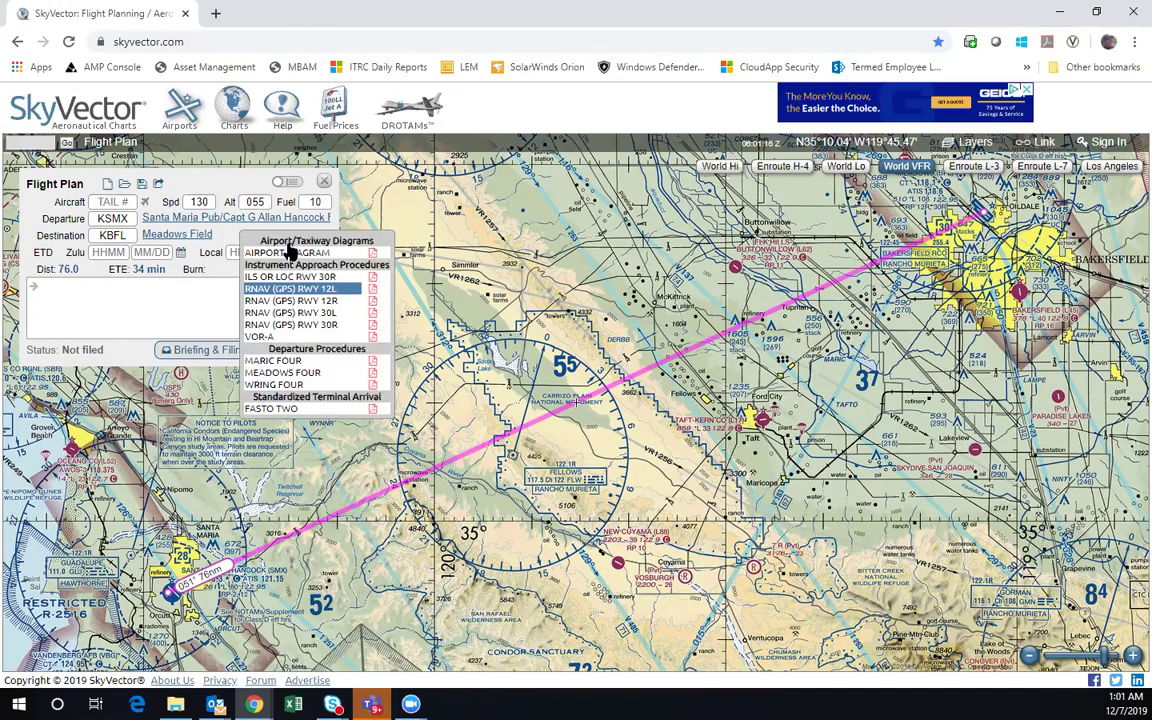
{"action": "left_click", "coordinate": [322, 184]}
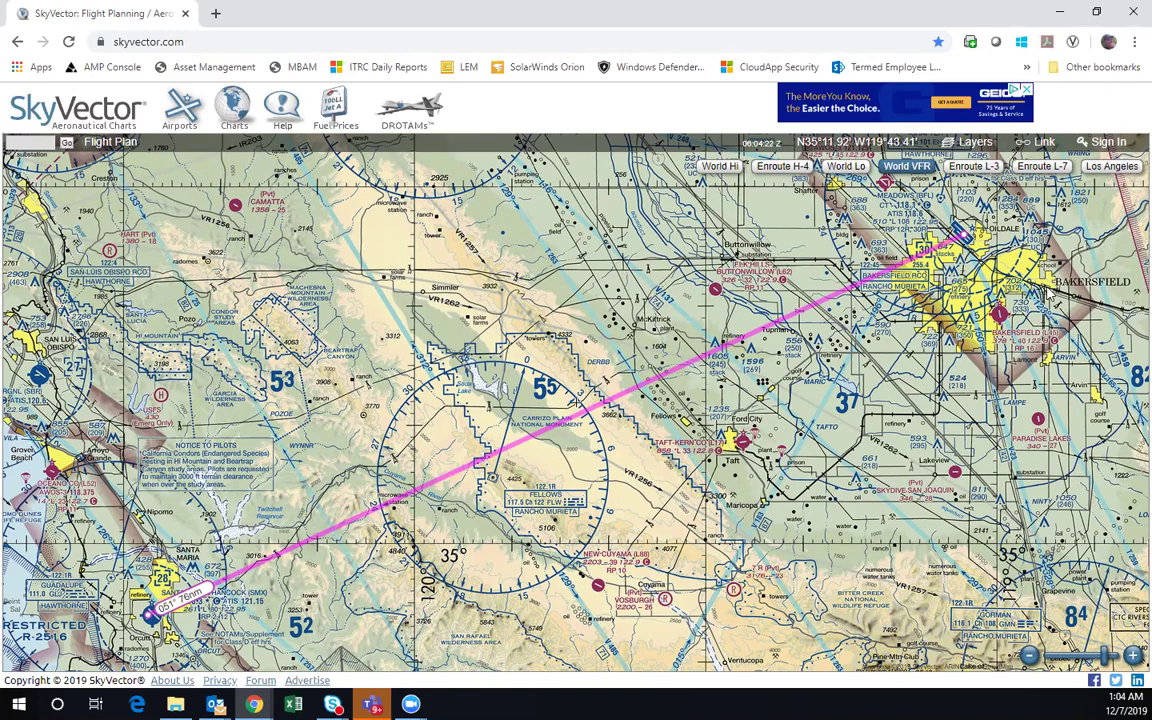
Examine the chart closely around Bakersfield and the Meadows Field (BFL) end of the route
{"action": "left_click_drag", "start_coordinate": [1045, 287], "coordinate": [632, 428]}
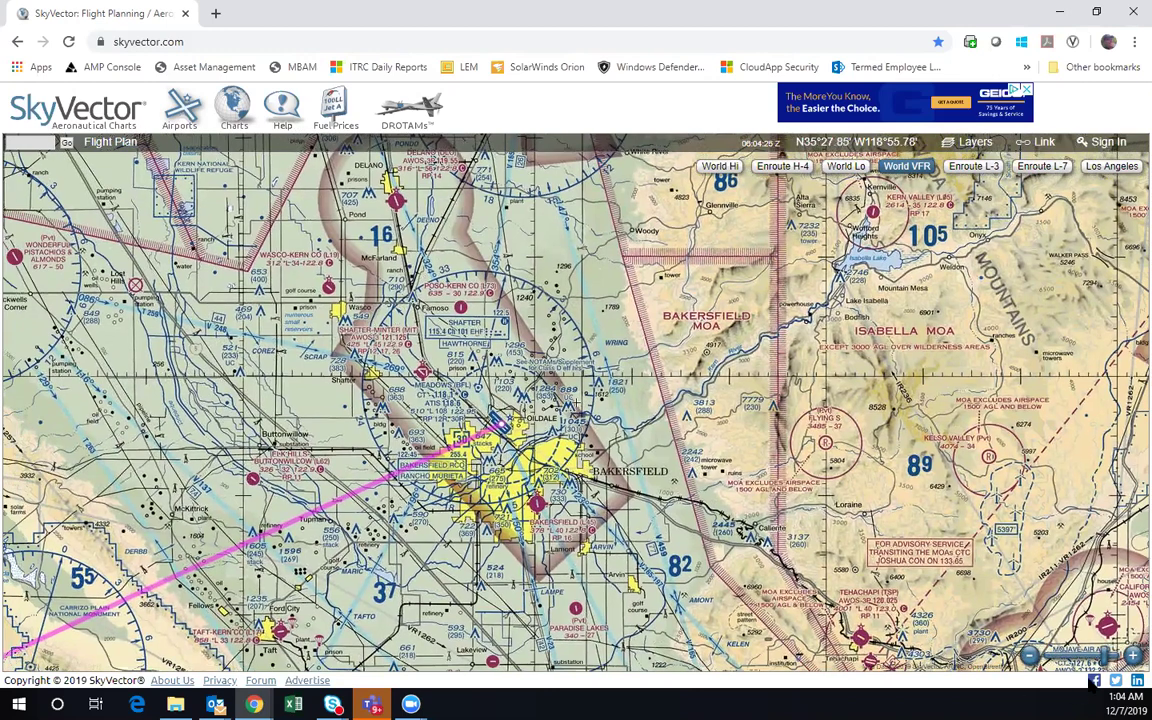
{"action": "left_click", "coordinate": [1133, 656]}
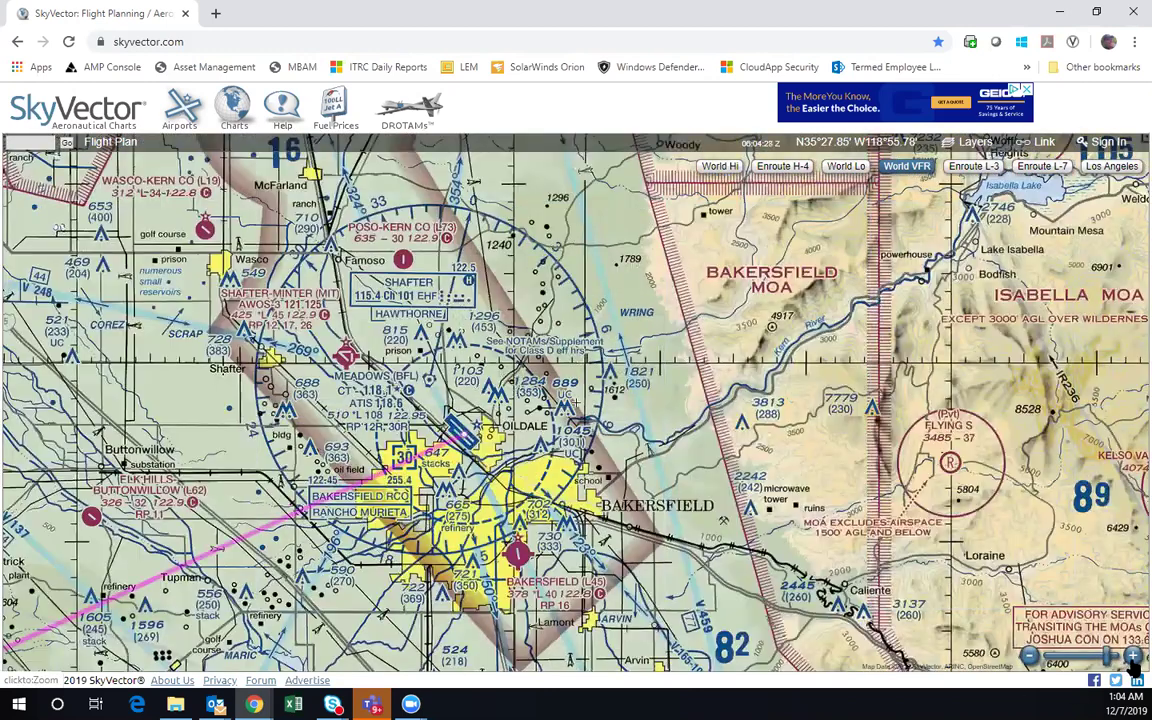
{"action": "left_click_drag", "start_coordinate": [666, 556], "coordinate": [790, 477]}
{"action": "left_click_drag", "start_coordinate": [786, 478], "coordinate": [770, 534]}
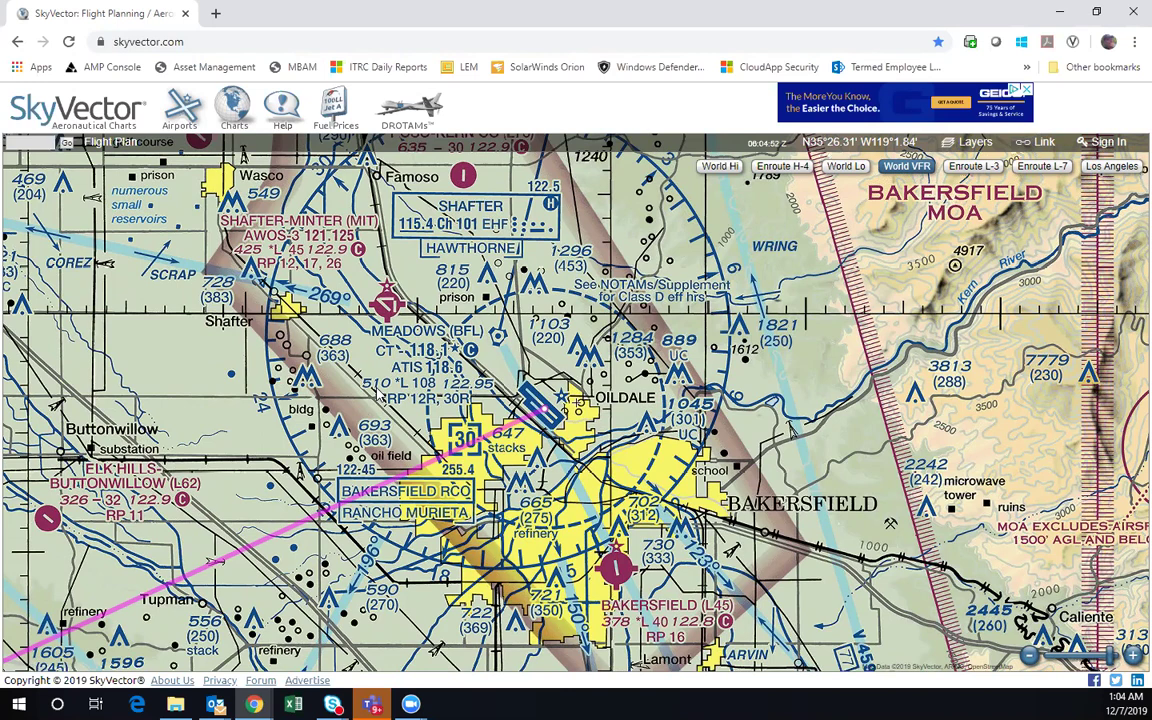
{"action": "left_click_drag", "start_coordinate": [340, 394], "coordinate": [540, 357]}
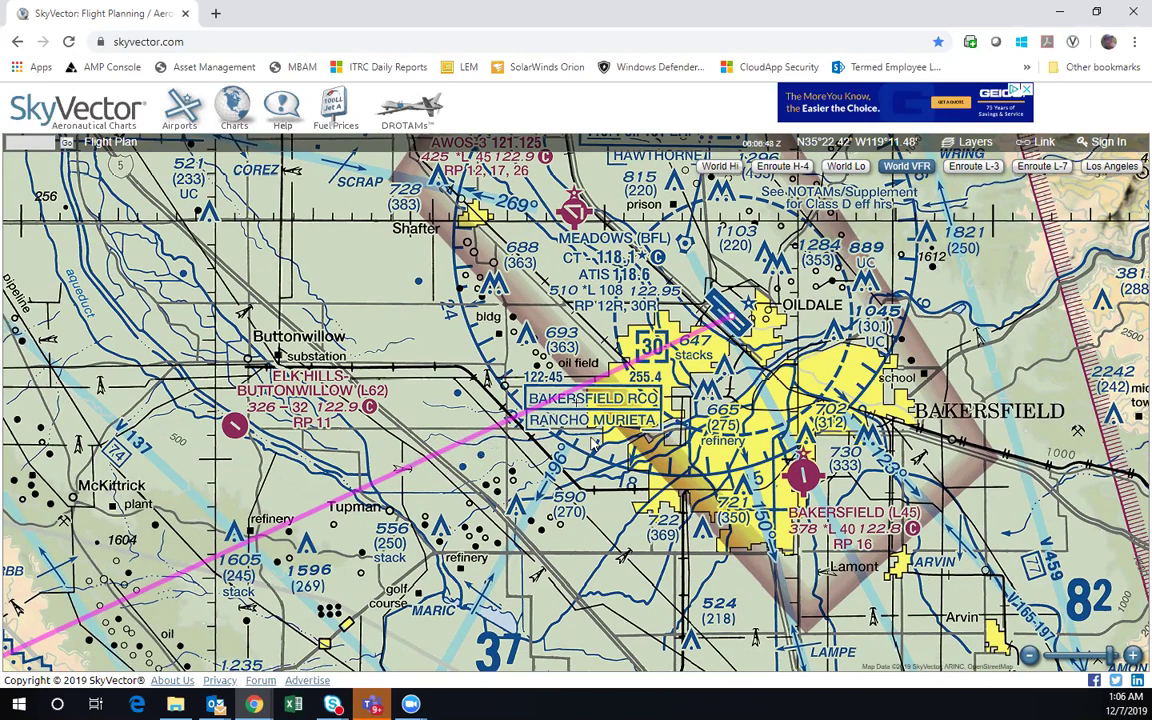
Follow the plotted route on the chart from Bakersfield back southwest past Taft toward Santa Maria
{"action": "scroll", "coordinate": [592, 443], "scroll_direction": "down", "scroll_amount": 1}
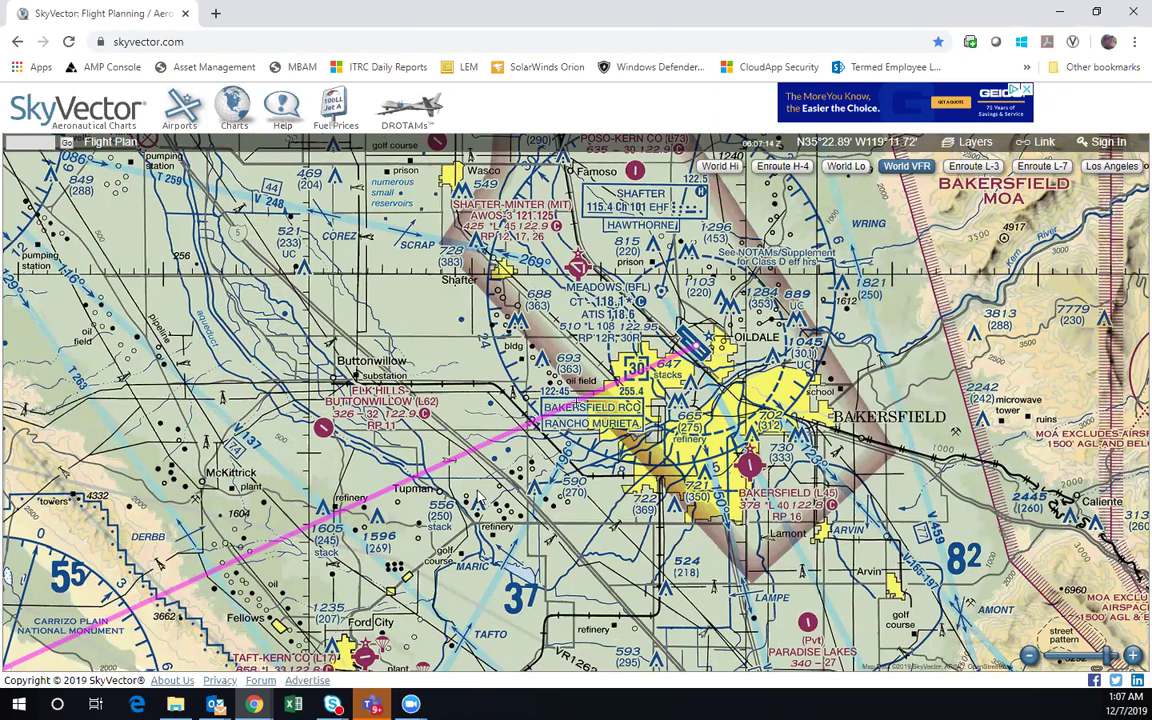
{"action": "left_click_drag", "start_coordinate": [478, 498], "coordinate": [545, 476]}
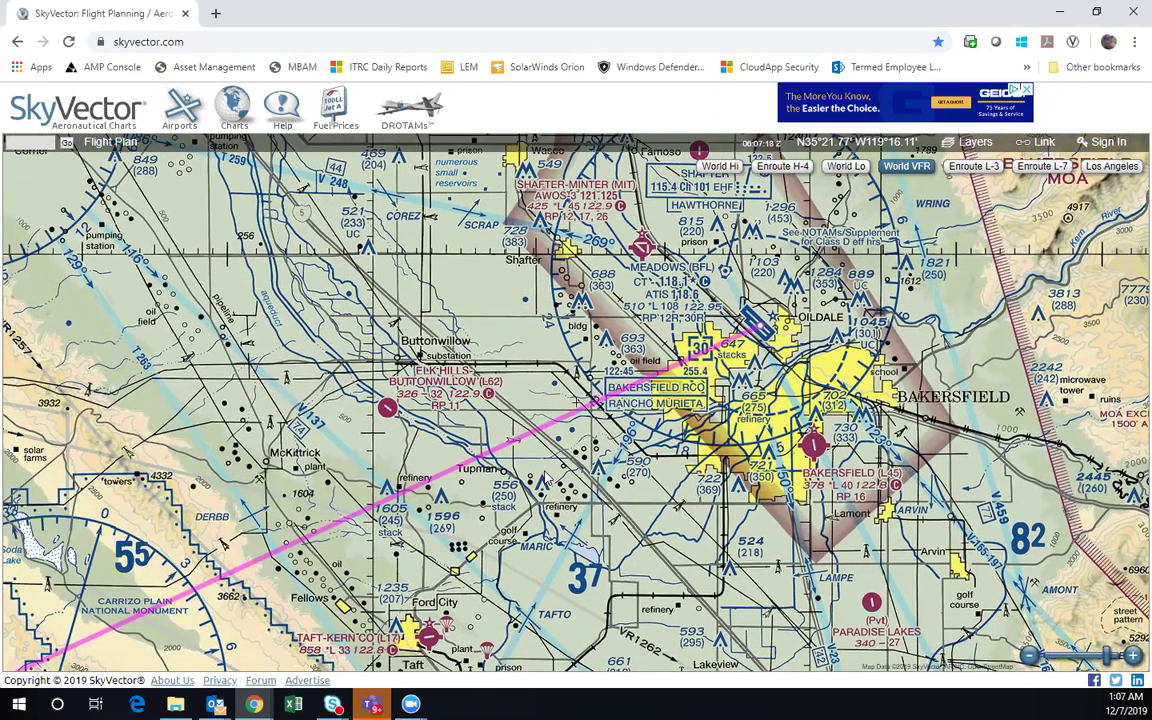
{"action": "scroll", "coordinate": [545, 477], "scroll_direction": "down", "scroll_amount": 1}
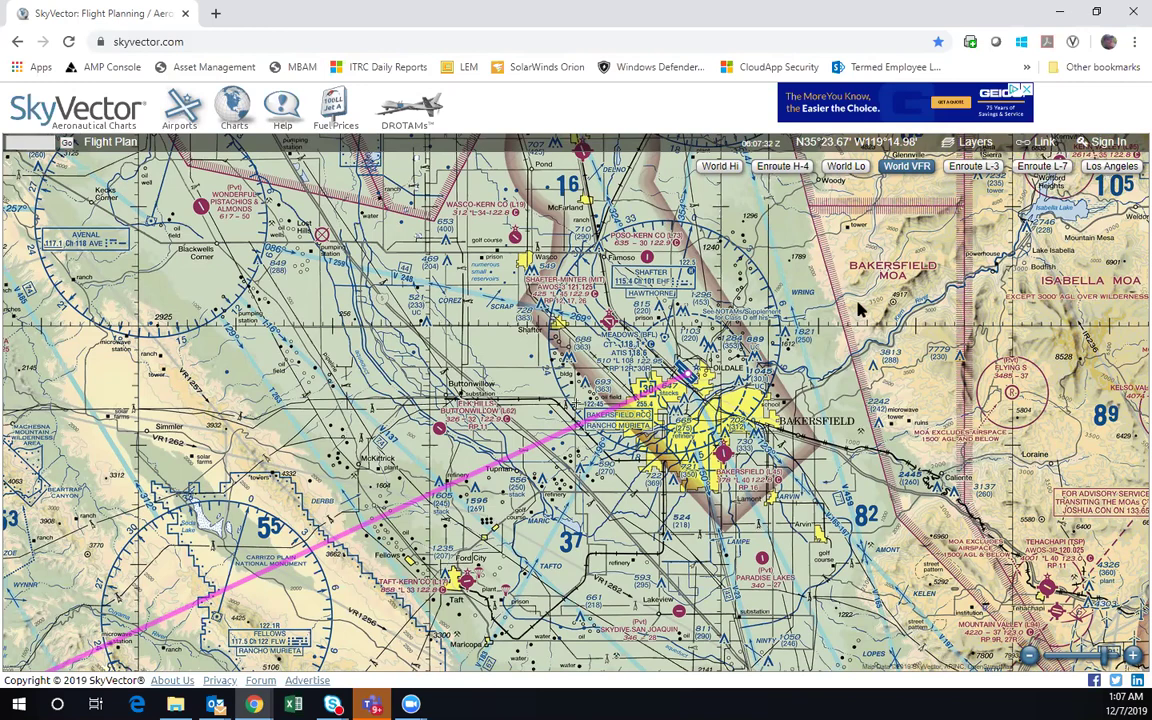
{"action": "left_click_drag", "start_coordinate": [859, 318], "coordinate": [995, 268]}
{"action": "left_click_drag", "start_coordinate": [760, 400], "coordinate": [804, 376]}
Open the weather layer options, display the Icing airmets over the whole route, and hide them again
{"action": "left_click", "coordinate": [975, 143]}
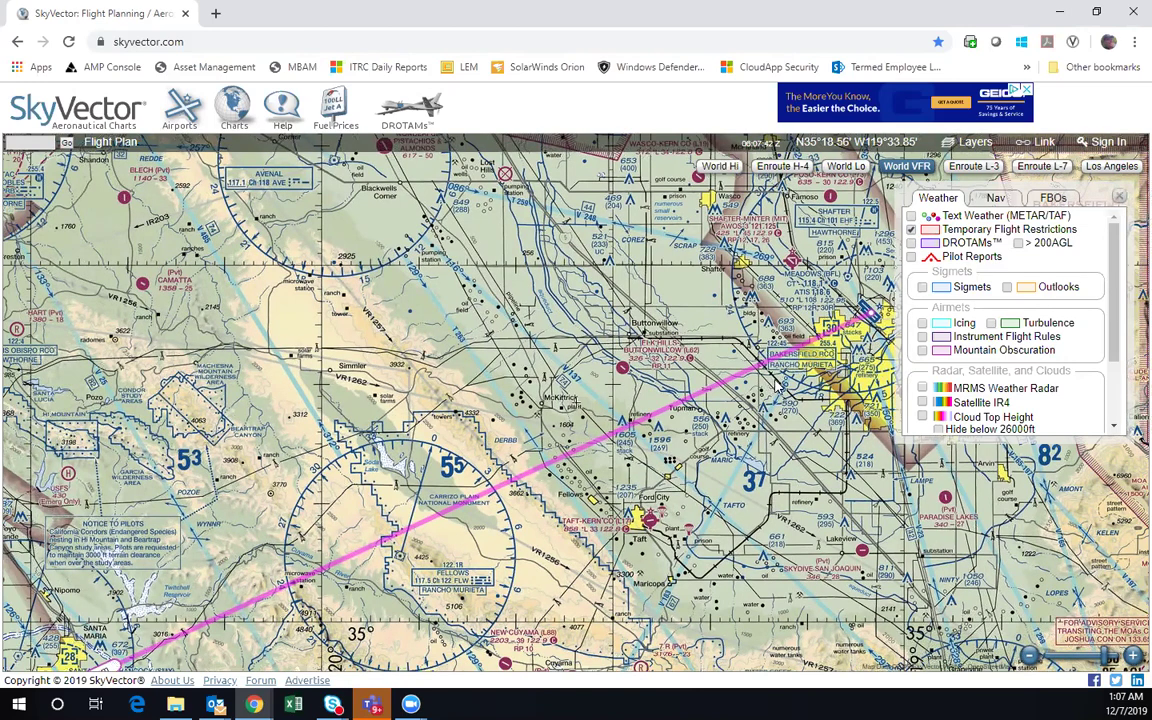
{"action": "left_click_drag", "start_coordinate": [531, 390], "coordinate": [537, 329]}
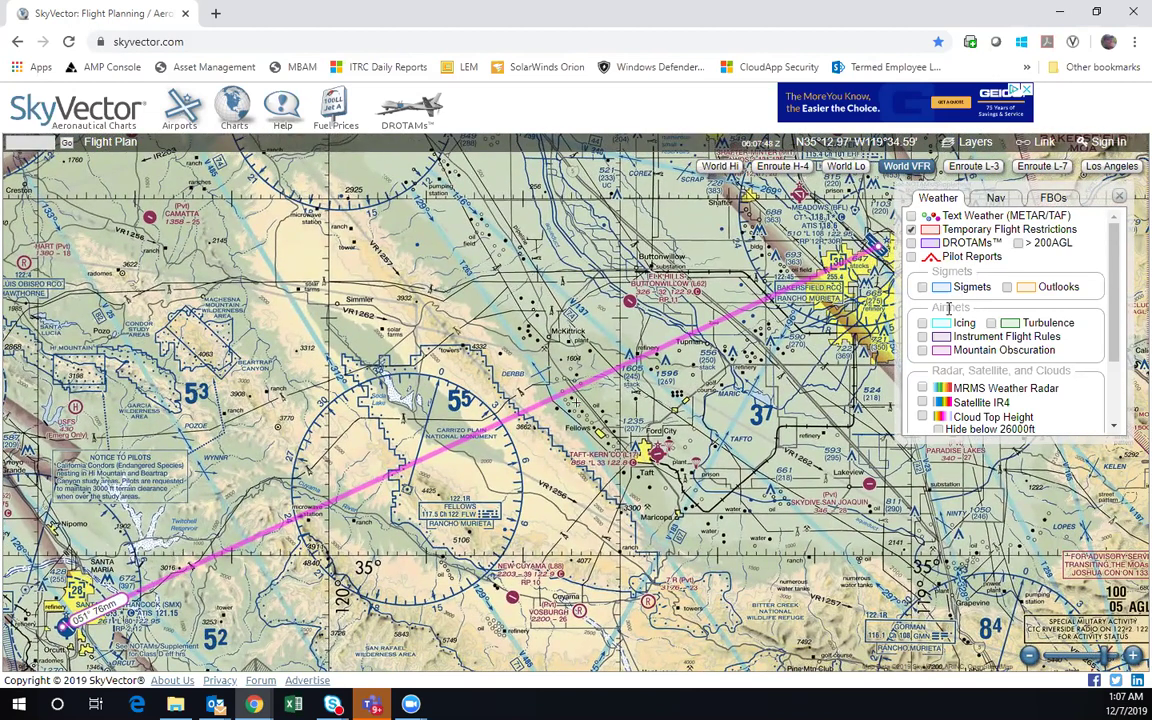
{"action": "left_click", "coordinate": [922, 323]}
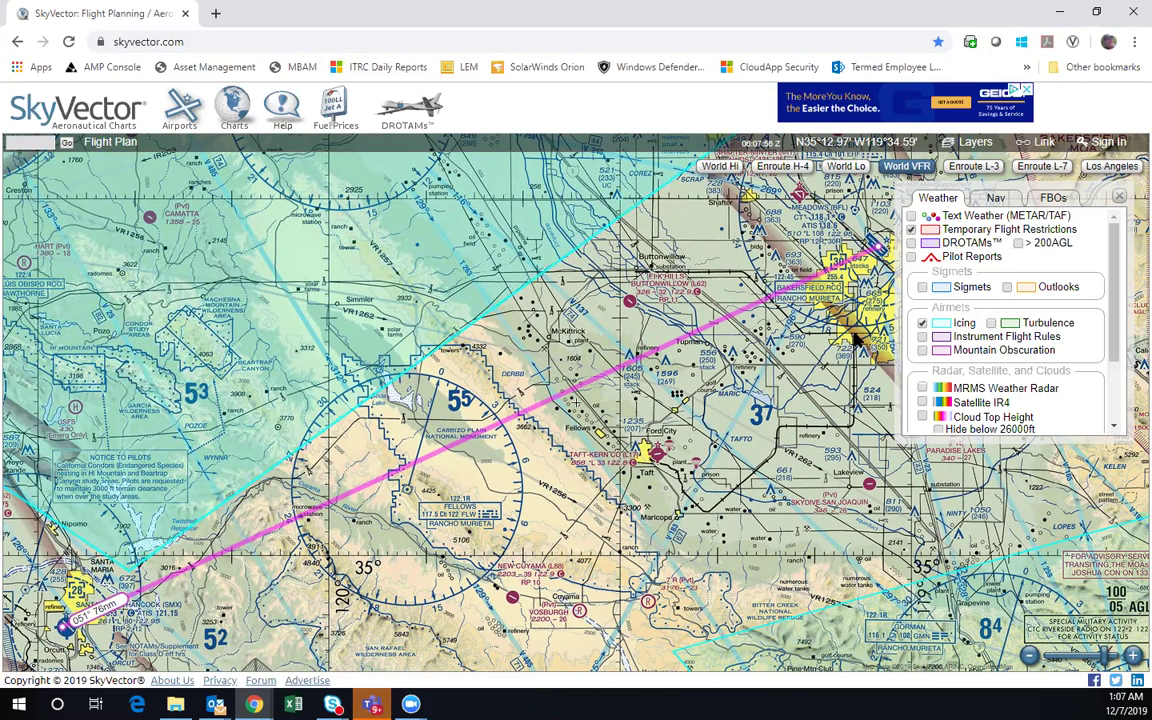
{"action": "left_click", "coordinate": [922, 323]}
Display the Turbulence and Instrument Flight Rules airmets one after the other over the route, hiding each again
{"action": "left_click", "coordinate": [991, 325]}
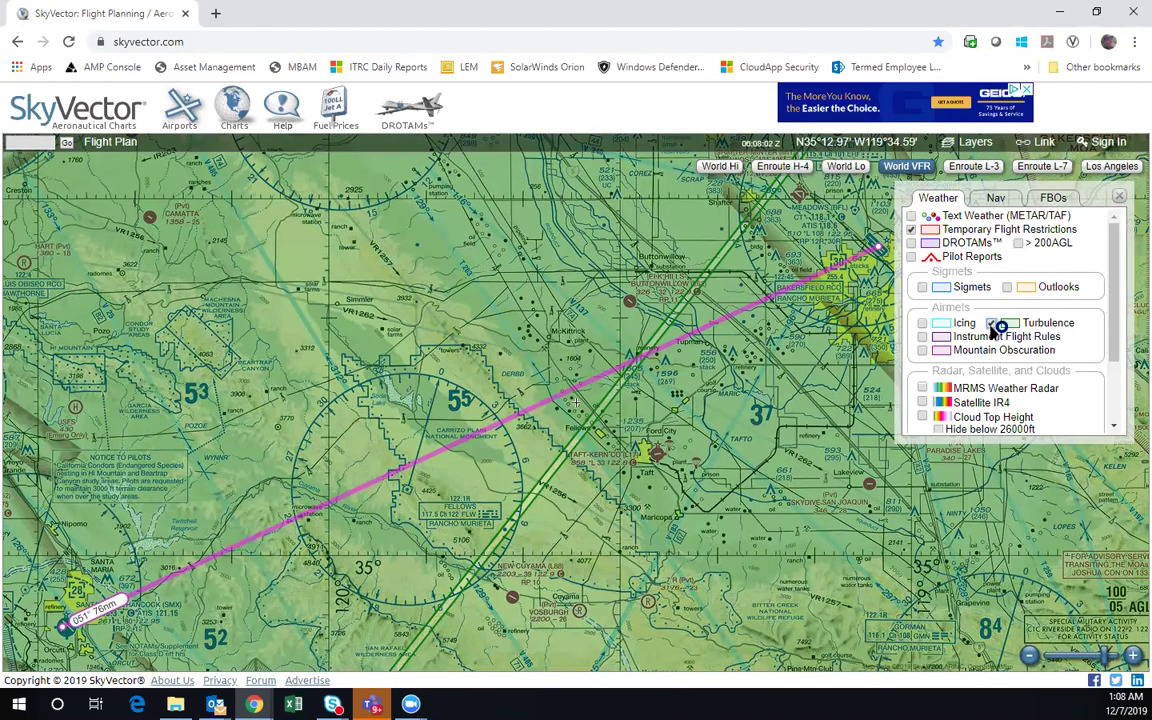
{"action": "mouse_move", "coordinate": [694, 437]}
{"action": "left_click", "coordinate": [991, 323]}
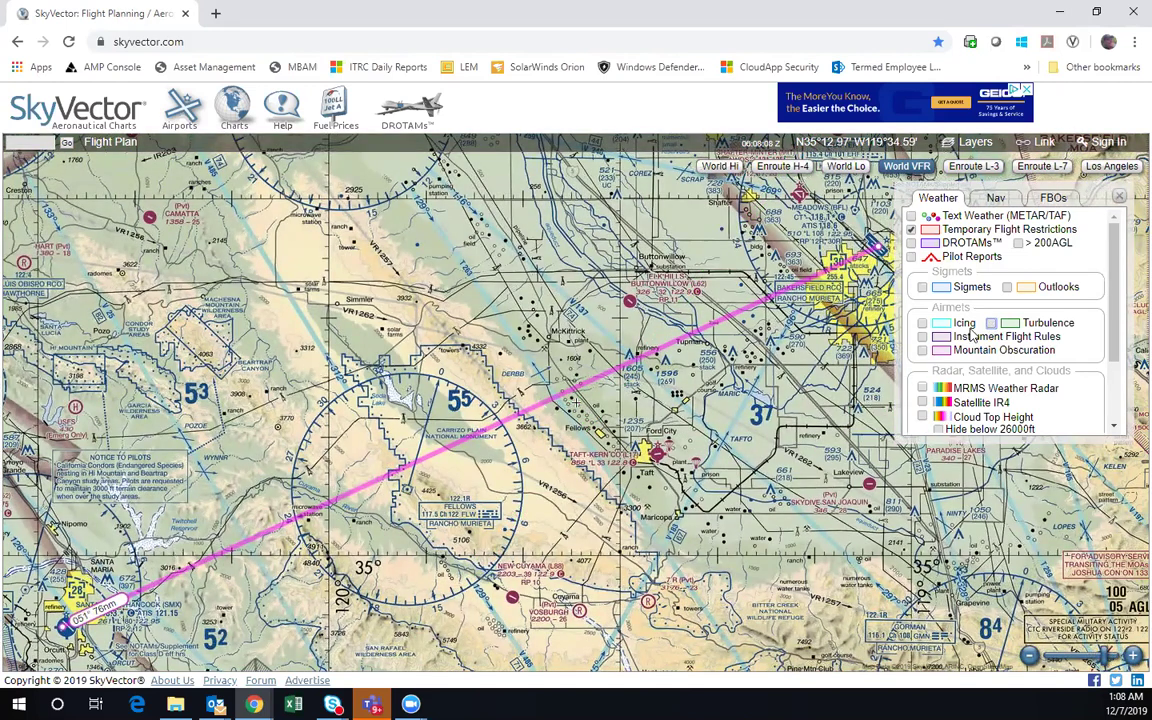
{"action": "left_click", "coordinate": [923, 339]}
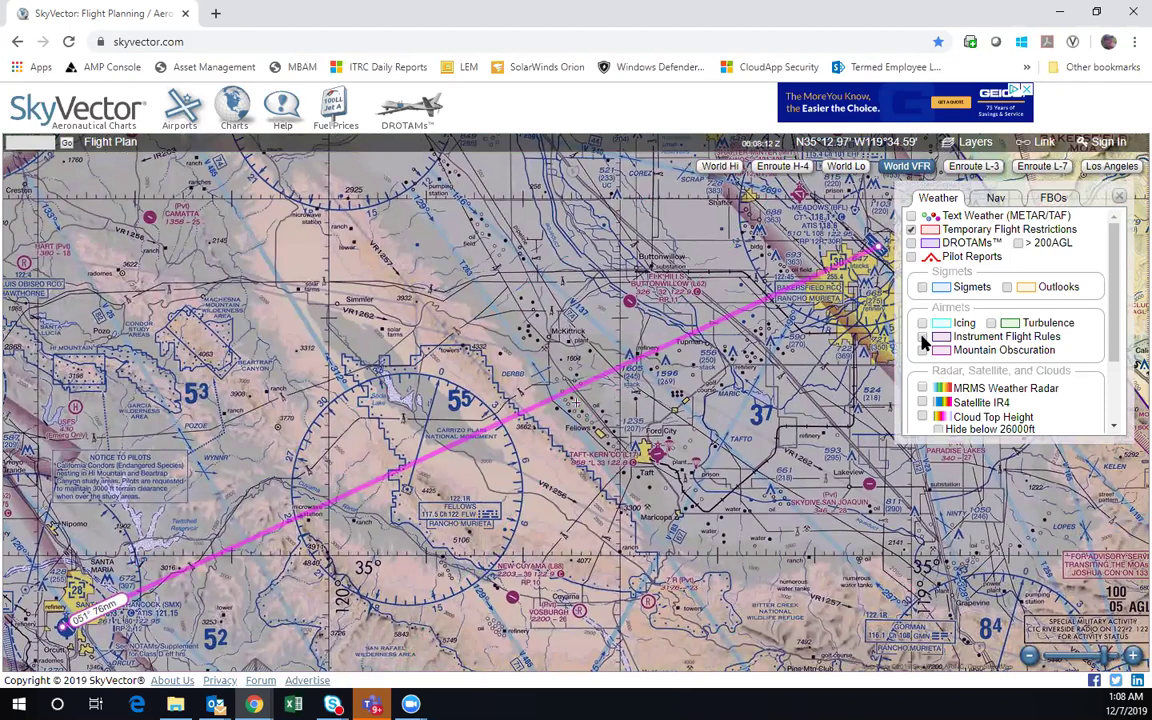
{"action": "left_click", "coordinate": [923, 339]}
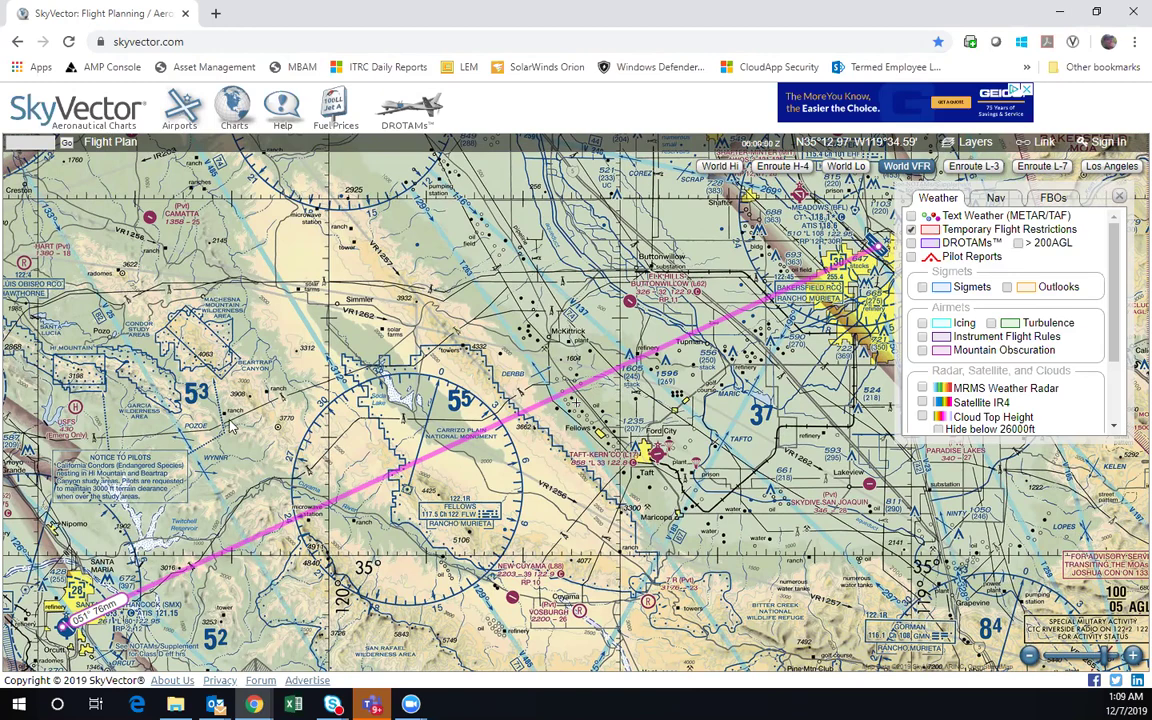
Reopen the flight plan and open the airport diagram for the destination, Meadows Field
{"action": "left_click", "coordinate": [110, 141]}
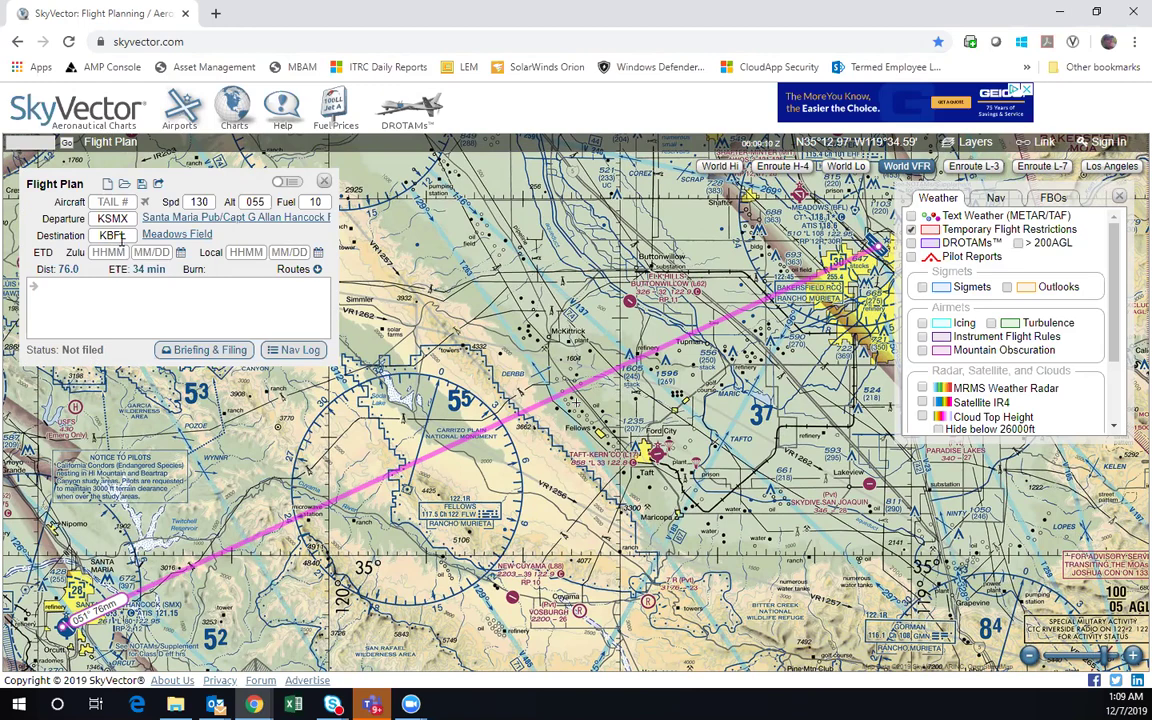
{"action": "mouse_move", "coordinate": [158, 239]}
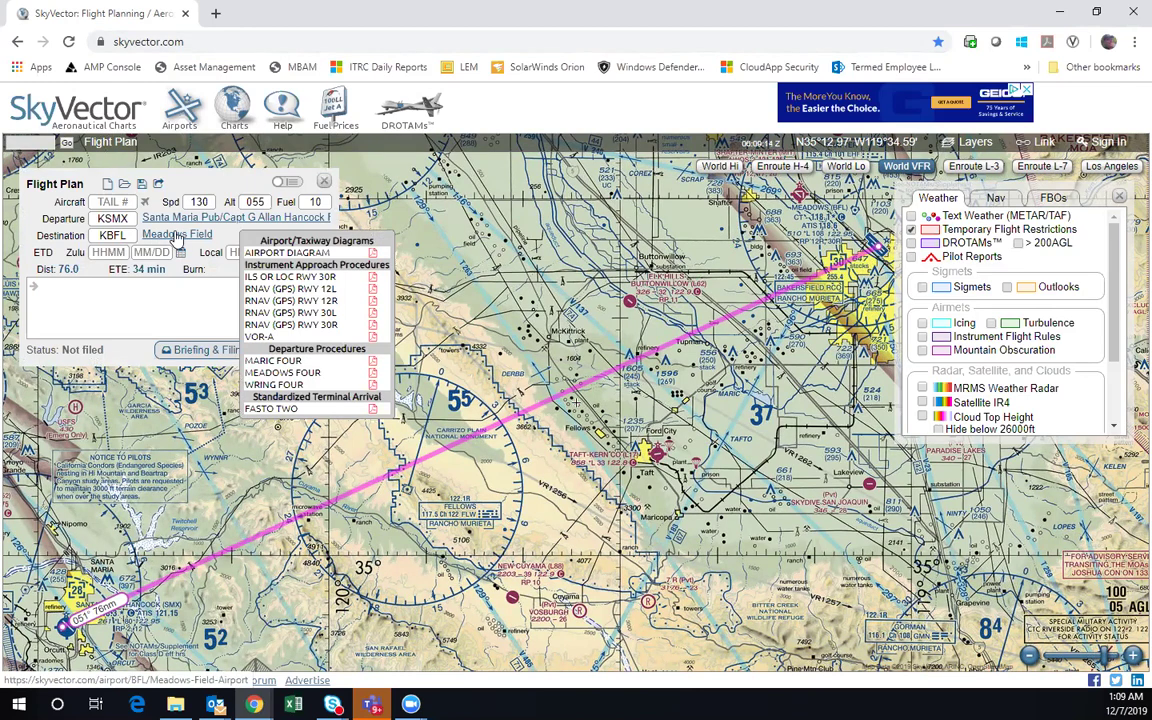
{"action": "left_click", "coordinate": [373, 255]}
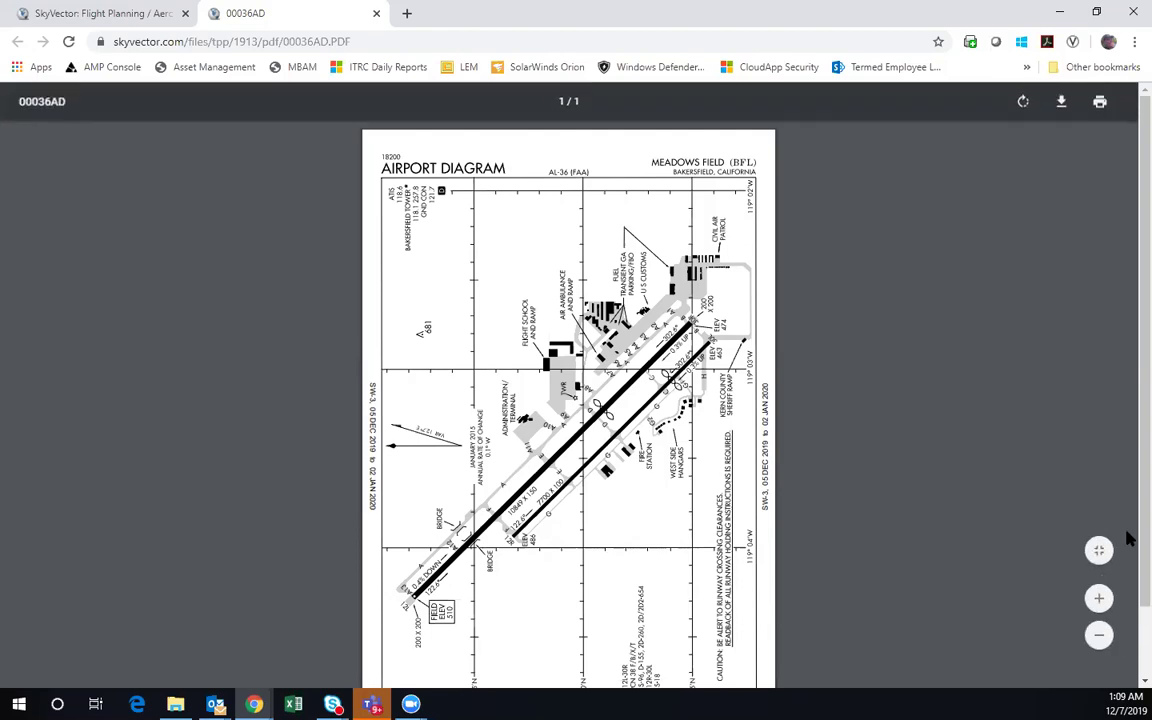
Enlarge the Meadows Field airport diagram and examine its frequencies, runways, taxiways and parking areas
{"action": "left_click", "coordinate": [1100, 599]}
{"action": "left_click", "coordinate": [1100, 599]}
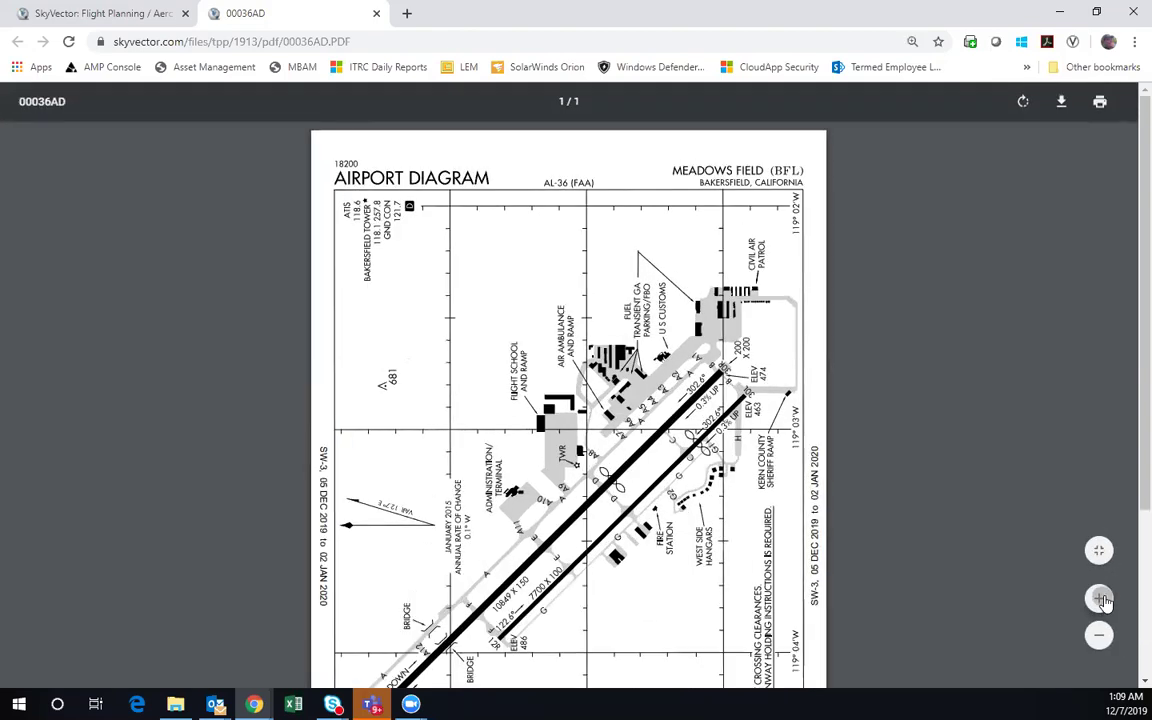
{"action": "left_click", "coordinate": [1100, 599]}
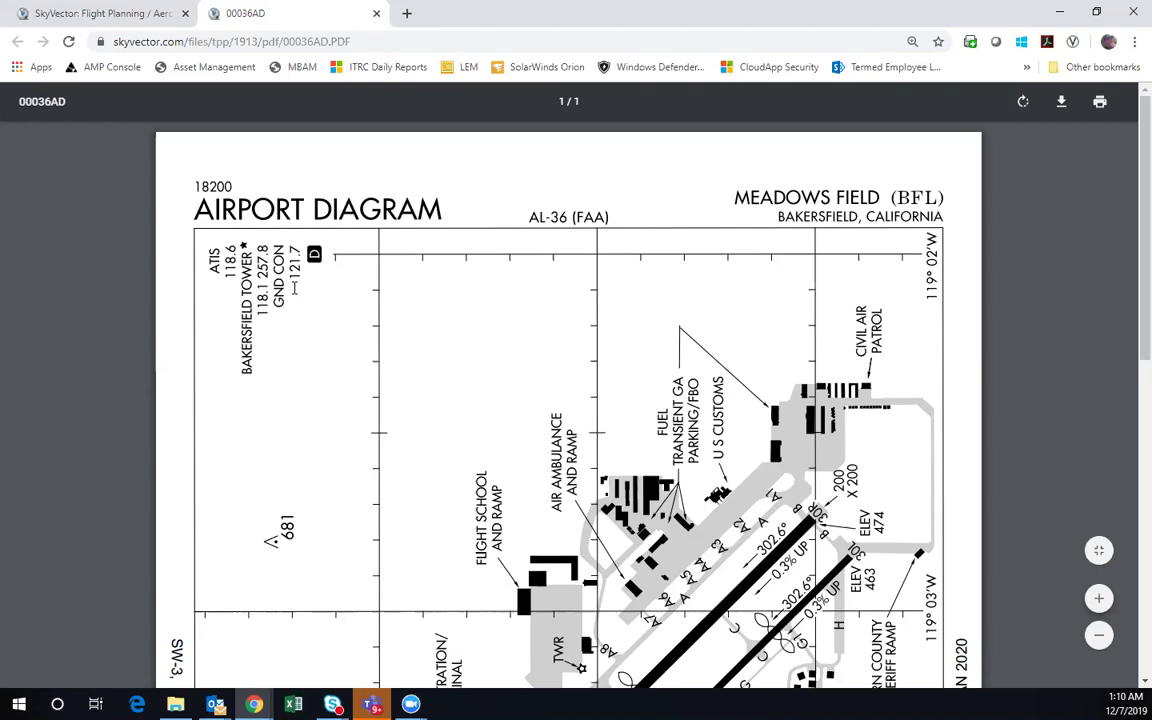
{"action": "scroll", "coordinate": [458, 357], "scroll_direction": "down", "scroll_amount": 3}
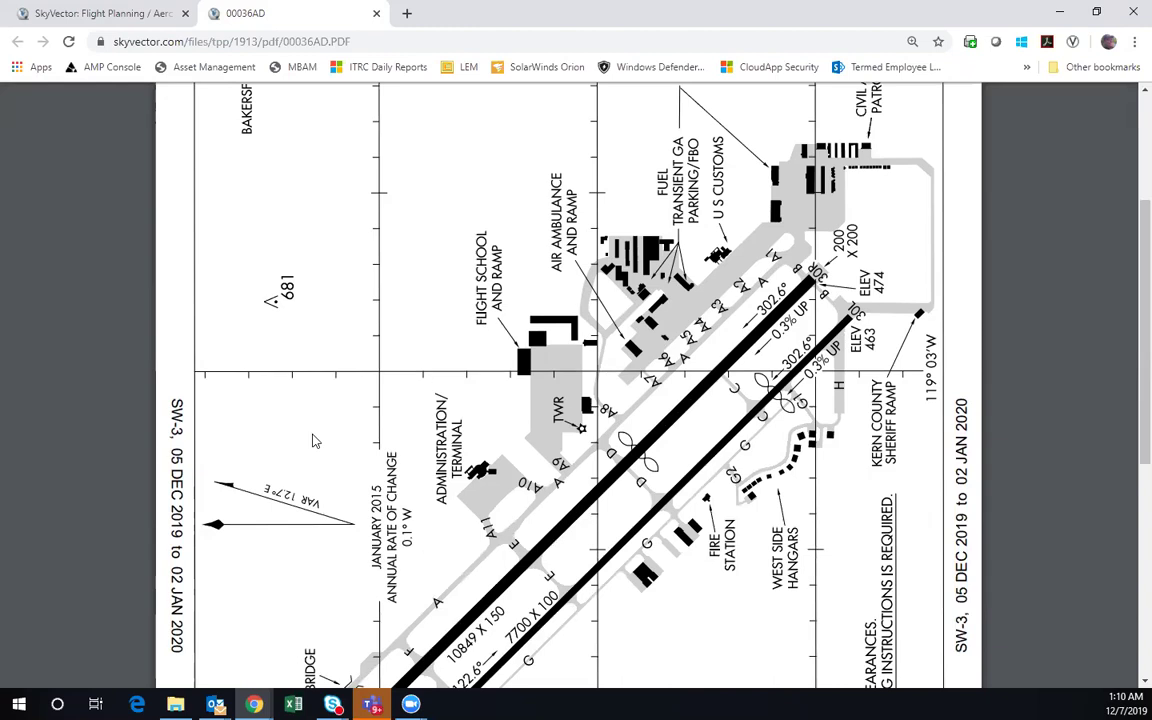
{"action": "scroll", "coordinate": [551, 389], "scroll_direction": "up", "scroll_amount": 1}
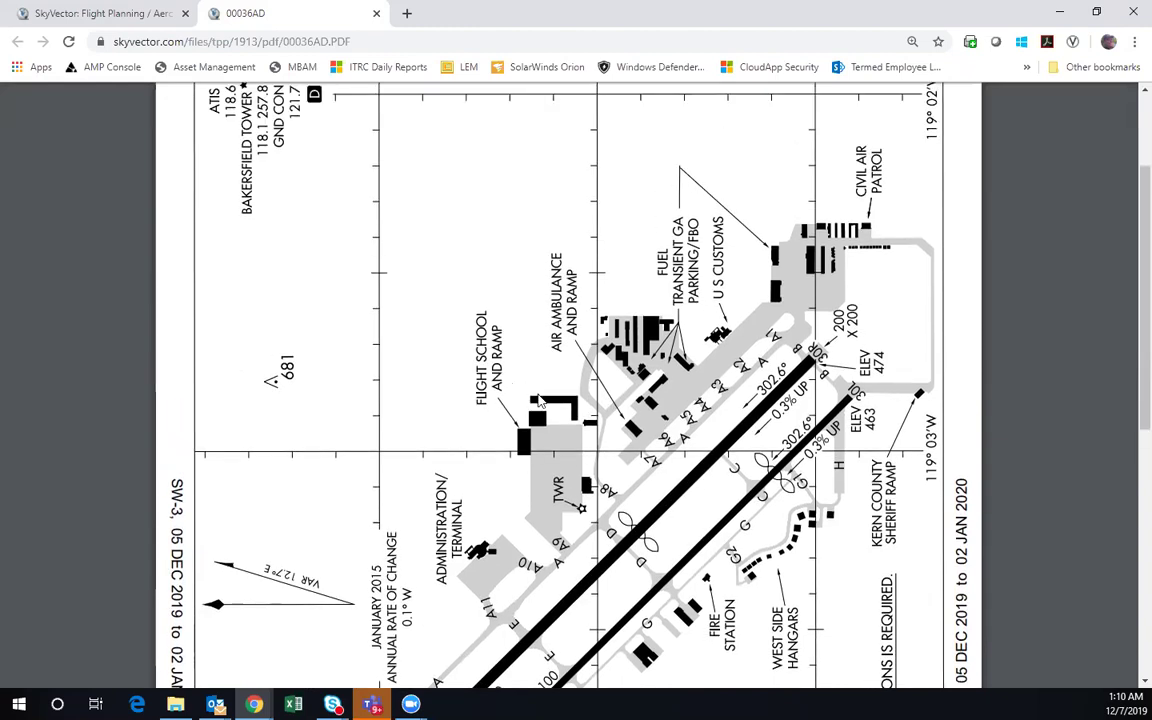
{"action": "scroll", "coordinate": [577, 459], "scroll_direction": "down", "scroll_amount": 1}
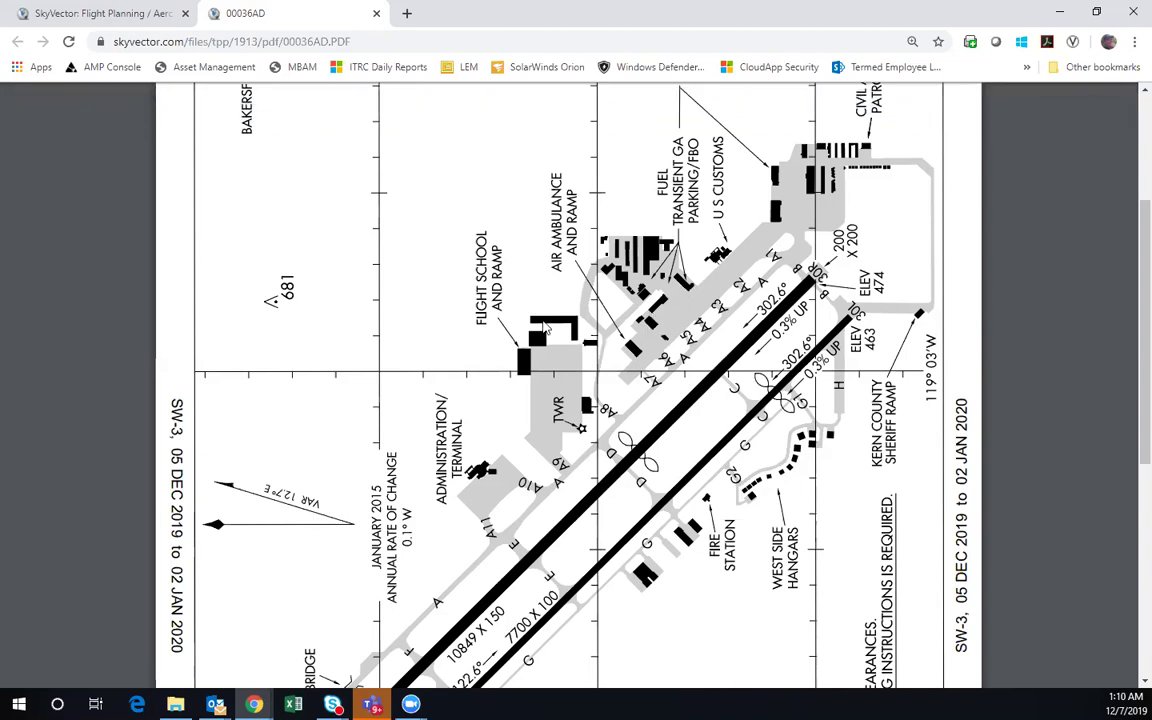
Examine the Meadows Field diagram's taxi routes between both parallel runways, the taxiway exits, the terminal and the transient parking ramps
{"action": "scroll", "coordinate": [547, 330], "scroll_direction": "down", "scroll_amount": 1}
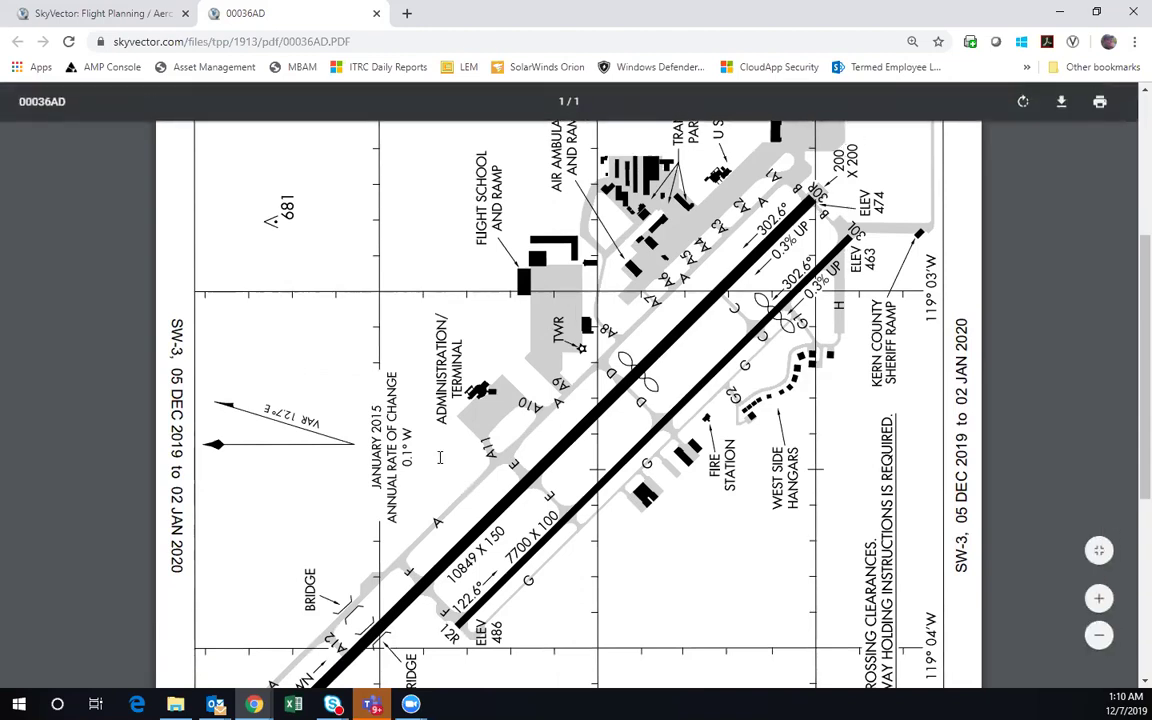
{"action": "scroll", "coordinate": [398, 446], "scroll_direction": "down", "scroll_amount": 1}
{"action": "scroll", "coordinate": [398, 446], "scroll_direction": "down", "scroll_amount": 1}
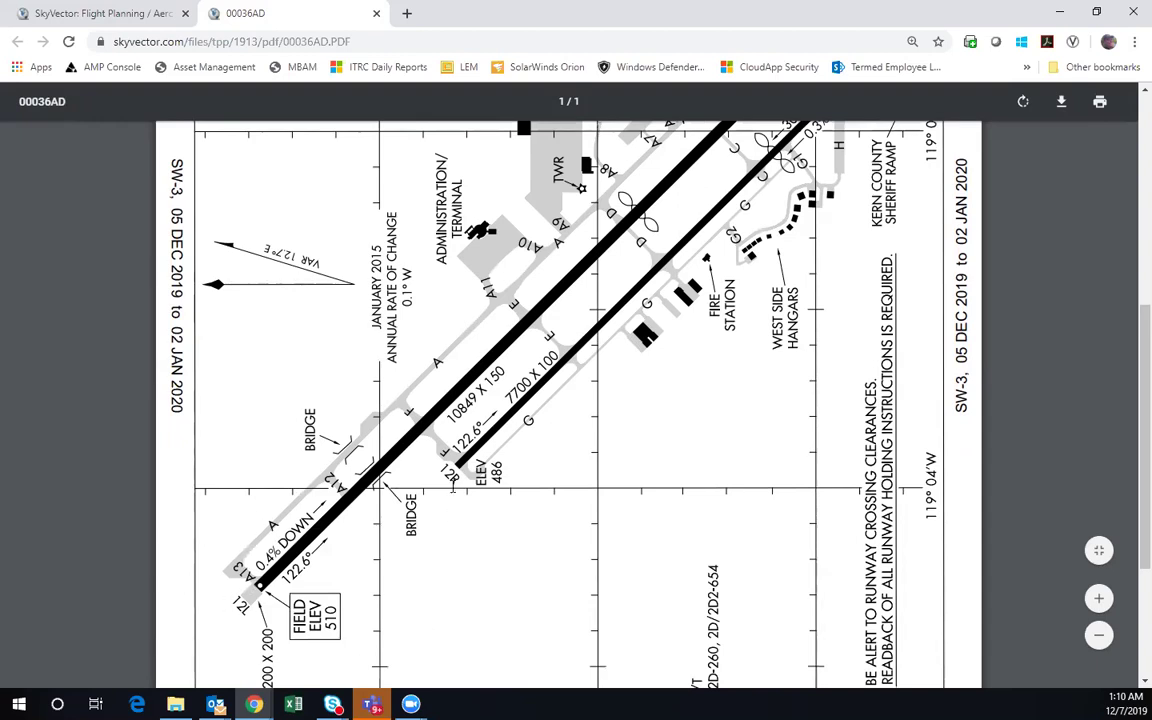
{"action": "scroll", "coordinate": [410, 425], "scroll_direction": "up", "scroll_amount": 1}
{"action": "scroll", "coordinate": [461, 473], "scroll_direction": "up", "scroll_amount": 1}
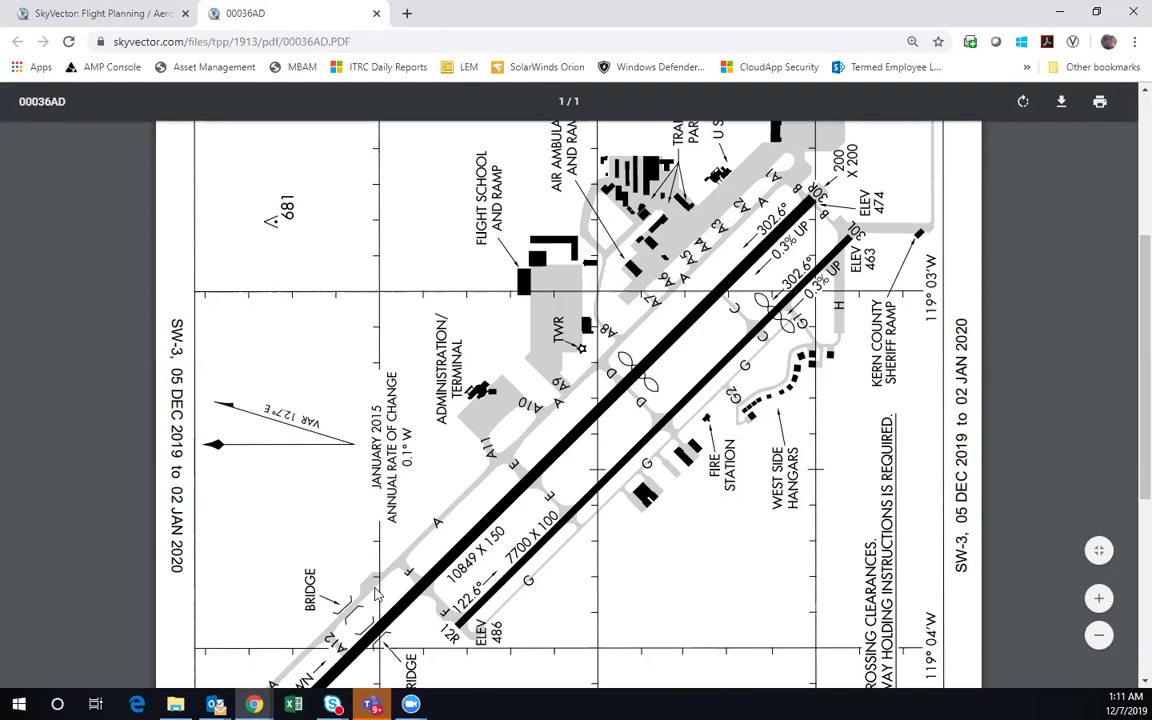
{"action": "scroll", "coordinate": [348, 586], "scroll_direction": "down", "scroll_amount": 1}
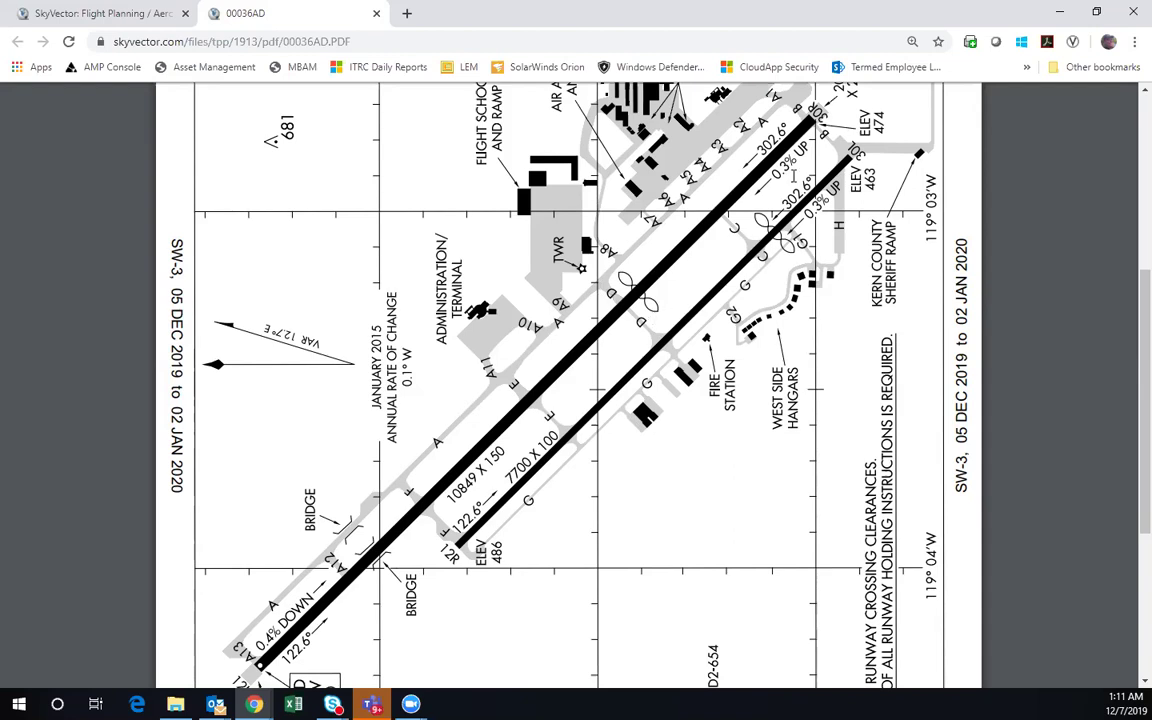
{"action": "scroll", "coordinate": [725, 160], "scroll_direction": "up", "scroll_amount": 3}
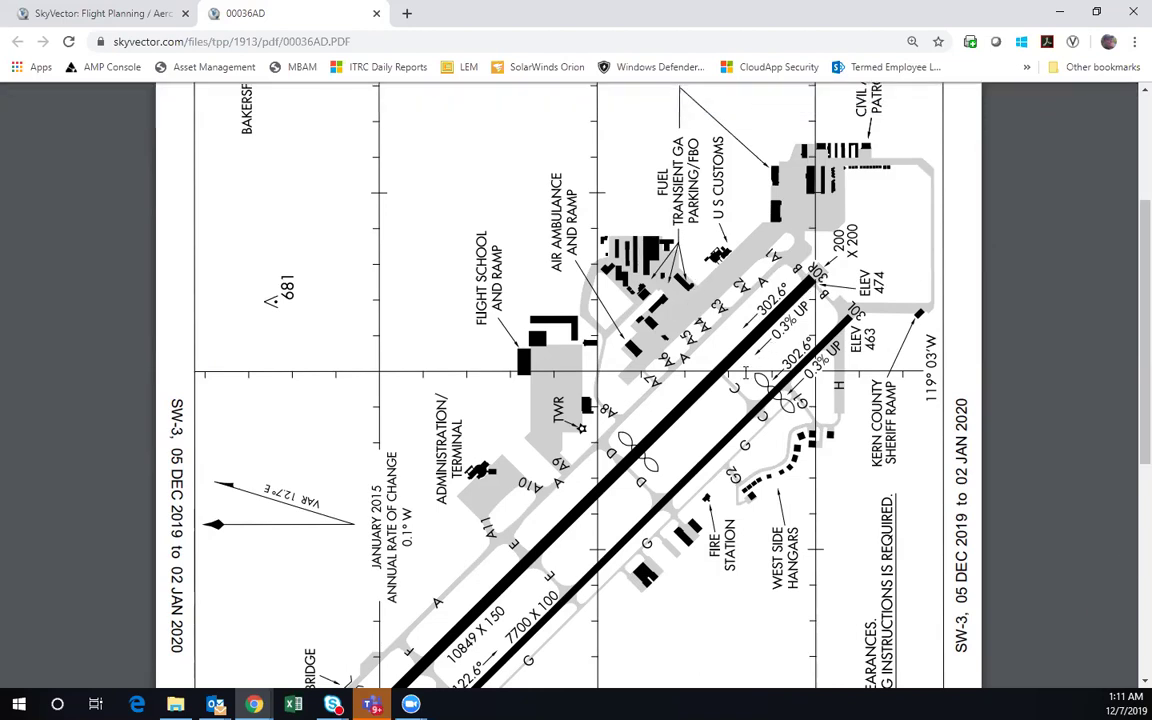
{"action": "scroll", "coordinate": [760, 358], "scroll_direction": "down", "scroll_amount": 2}
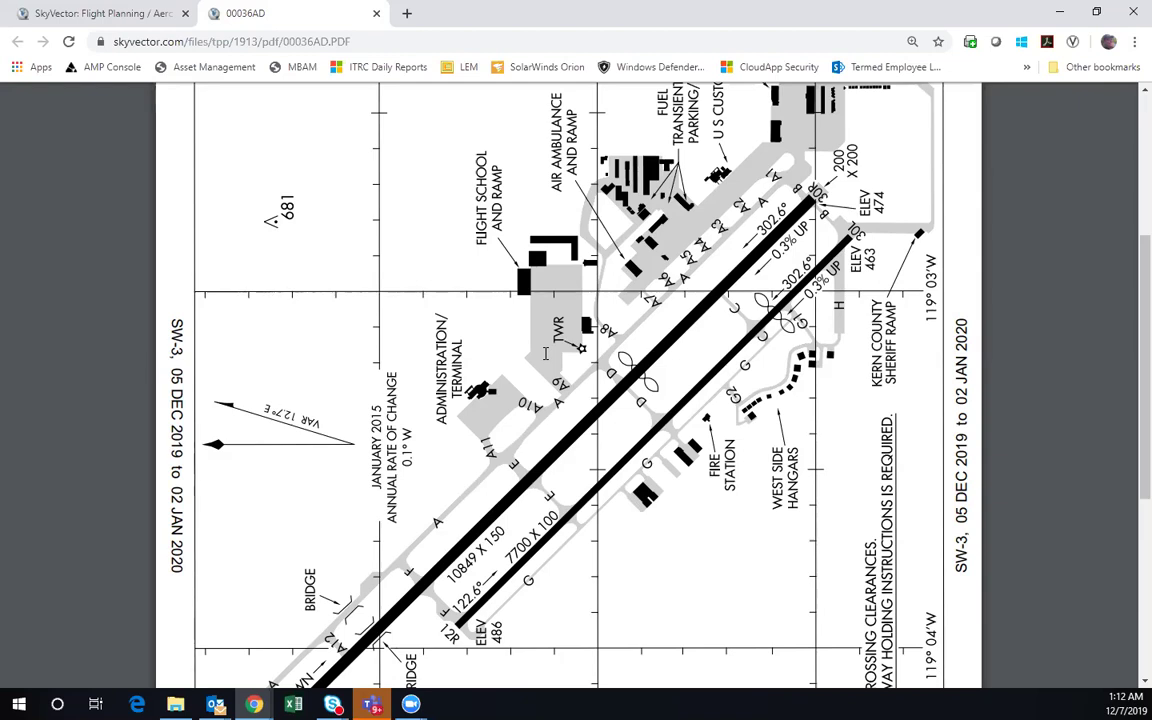
{"action": "scroll", "coordinate": [545, 353], "scroll_direction": "up", "scroll_amount": 3}
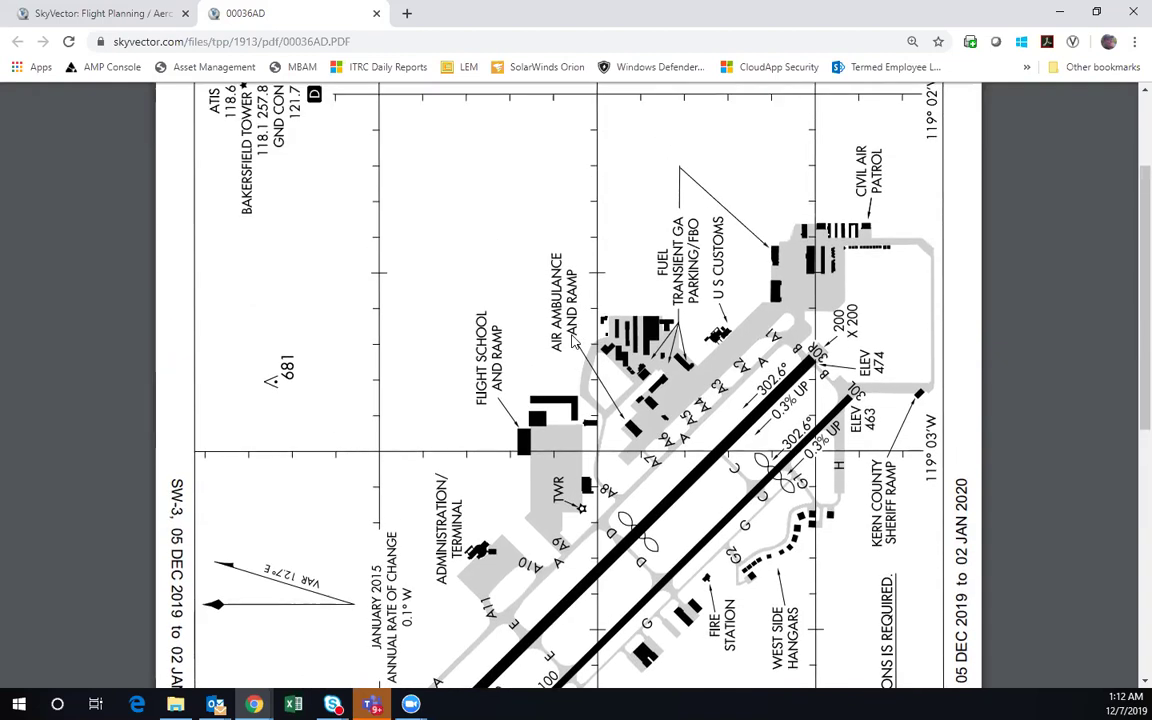
{"action": "scroll", "coordinate": [573, 343], "scroll_direction": "down", "scroll_amount": 3}
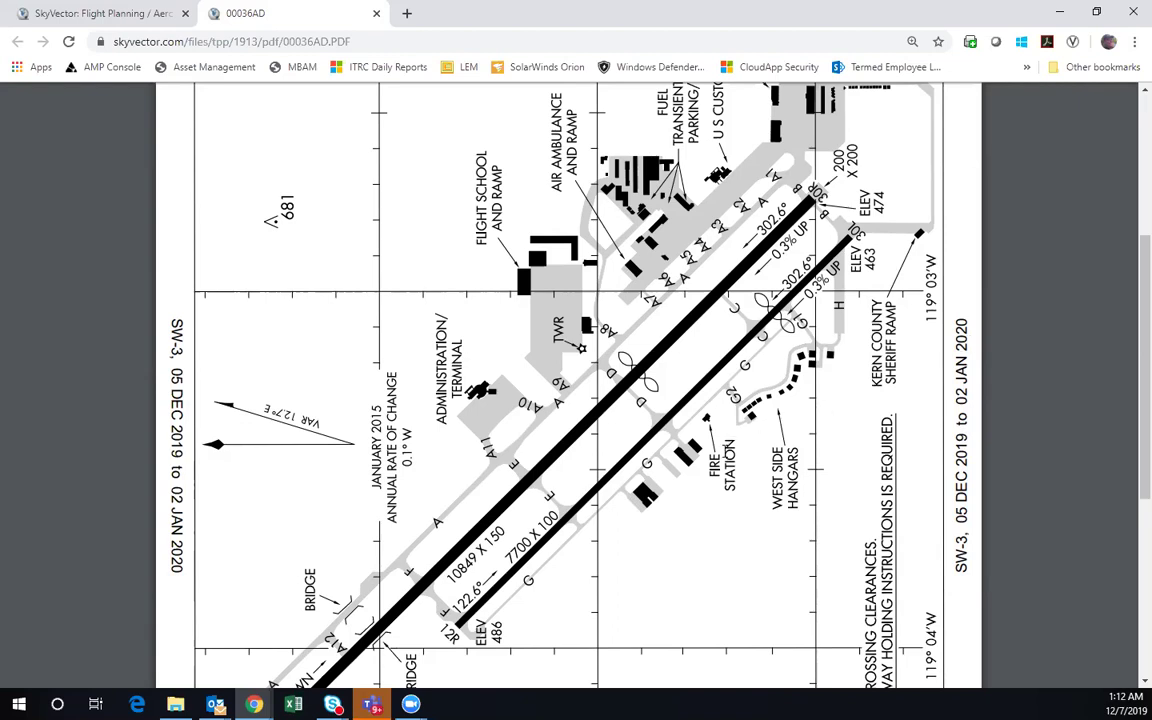
{"action": "scroll", "coordinate": [729, 450], "scroll_direction": "up", "scroll_amount": 1}
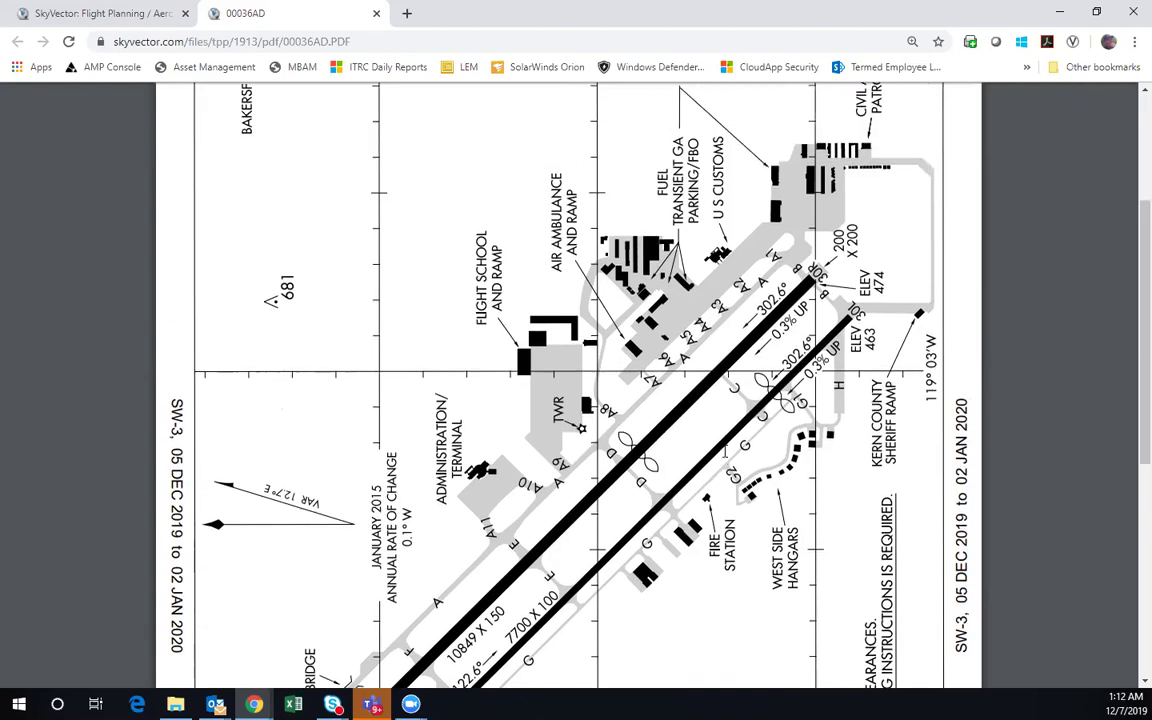
{"action": "scroll", "coordinate": [729, 450], "scroll_direction": "down", "scroll_amount": 1}
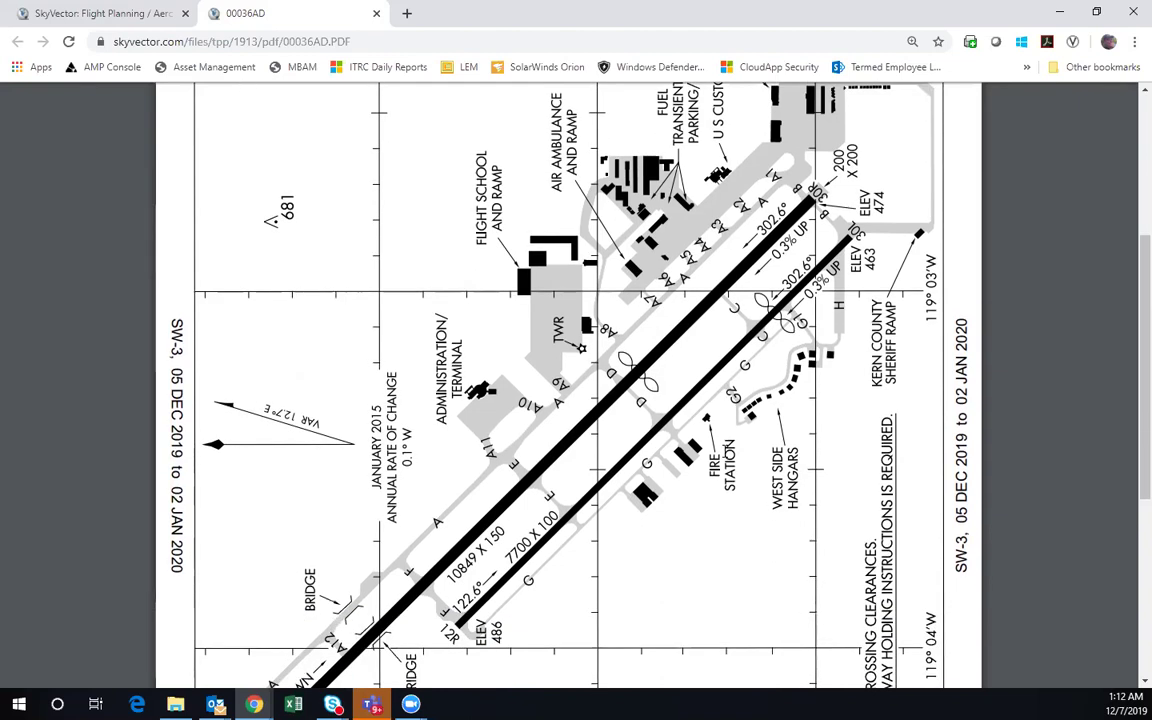